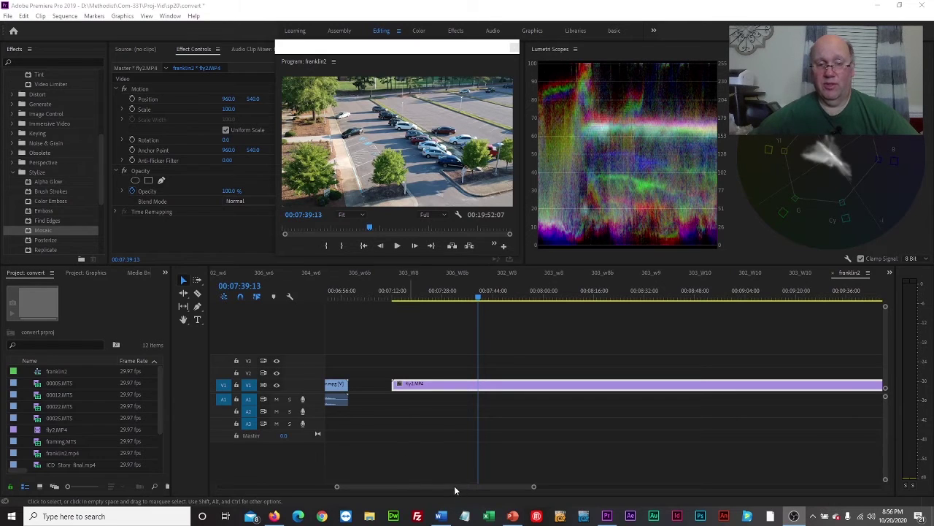
Step: Scrub through the fly2.MP4 drone footage, then scroll the timeline right toward the later clips
mouse_move(454, 487)
left_mouse_down()
mouse_move(315, 483)
mouse_move(451, 482)
mouse_move(458, 470)
left_mouse_up()
left_click(458, 298)
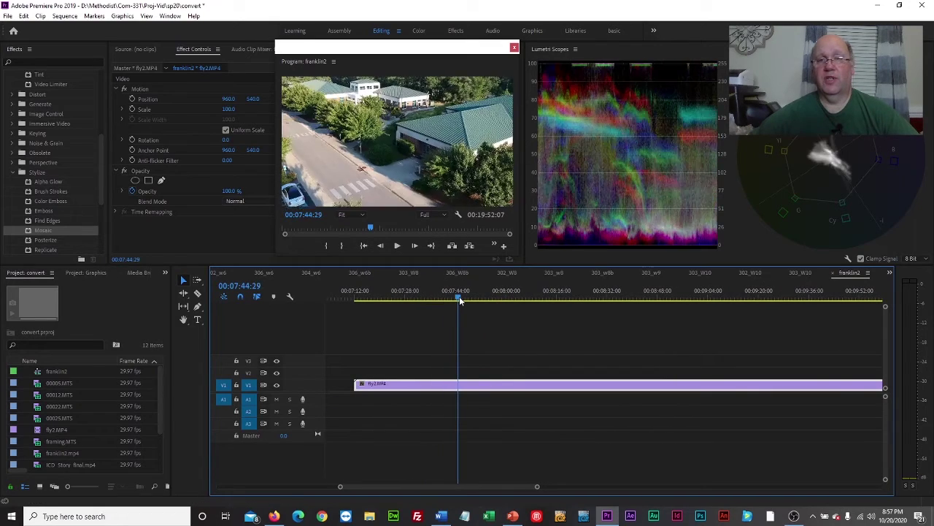
mouse_move(460, 298)
left_mouse_down()
mouse_move(443, 298)
mouse_move(468, 299)
left_mouse_up()
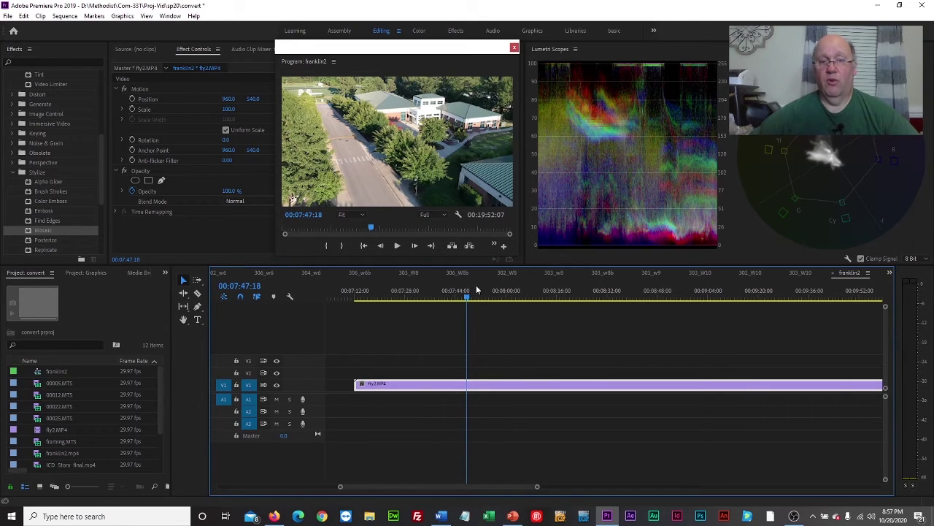
left_click_drag(467, 298, 763, 302)
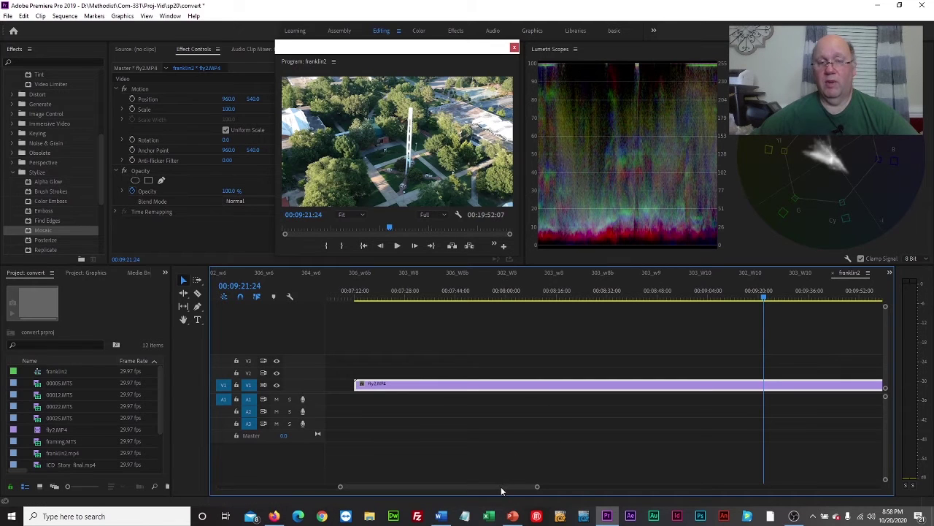
left_click_drag(501, 486, 685, 488)
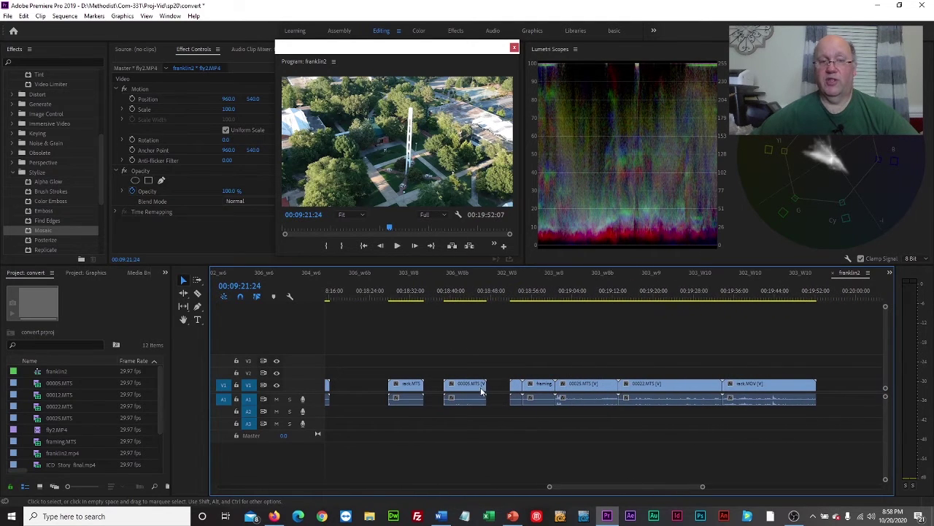
Step: Jump to the gap before the later clips and play the classroom clip briefly
left_click(367, 295)
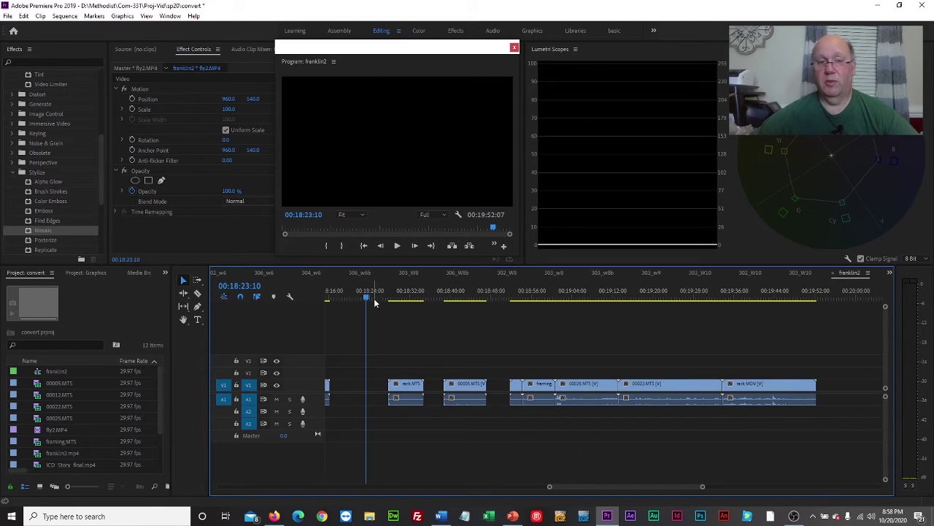
left_click_drag(366, 298, 442, 304)
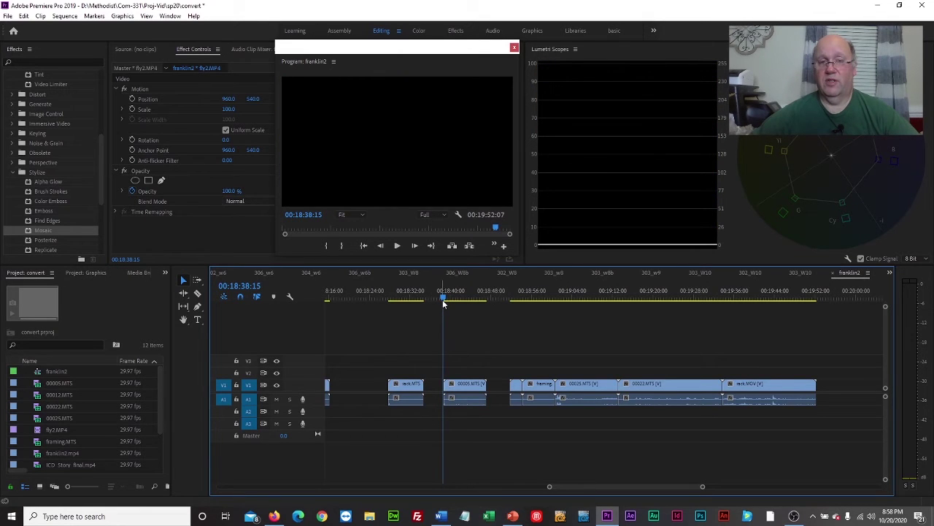
left_click(398, 246)
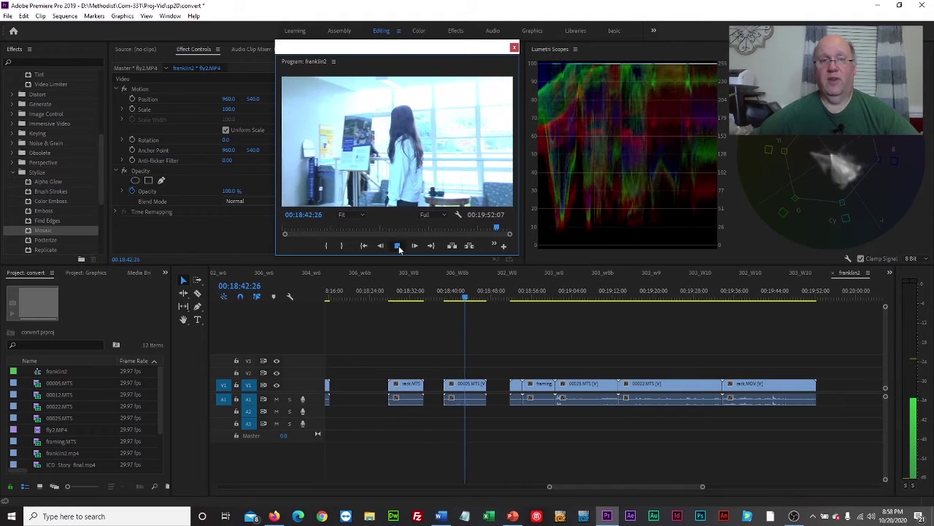
left_click(398, 246)
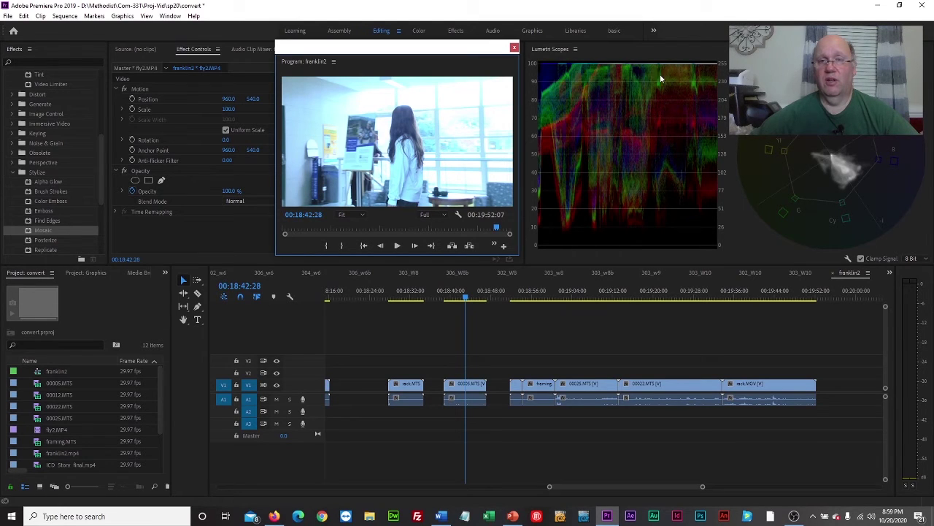
left_click(395, 248)
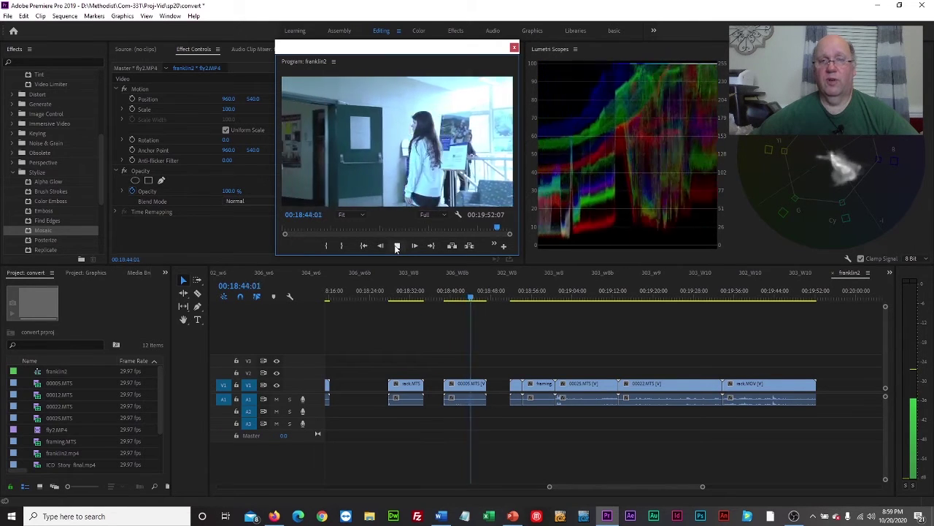
left_click(396, 248)
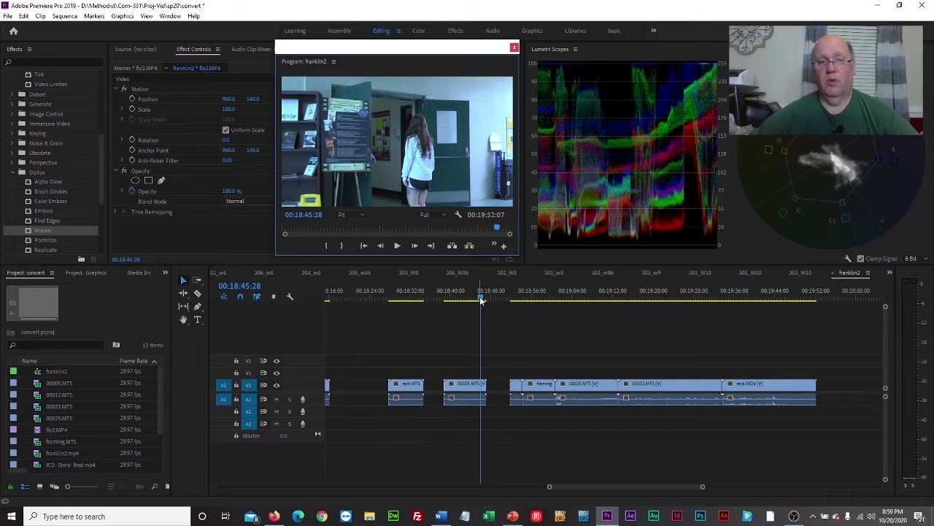
Step: Scrub through the classroom and window shots, ending on the red-masked figure at 00:19:24:09
left_click_drag(481, 300, 465, 300)
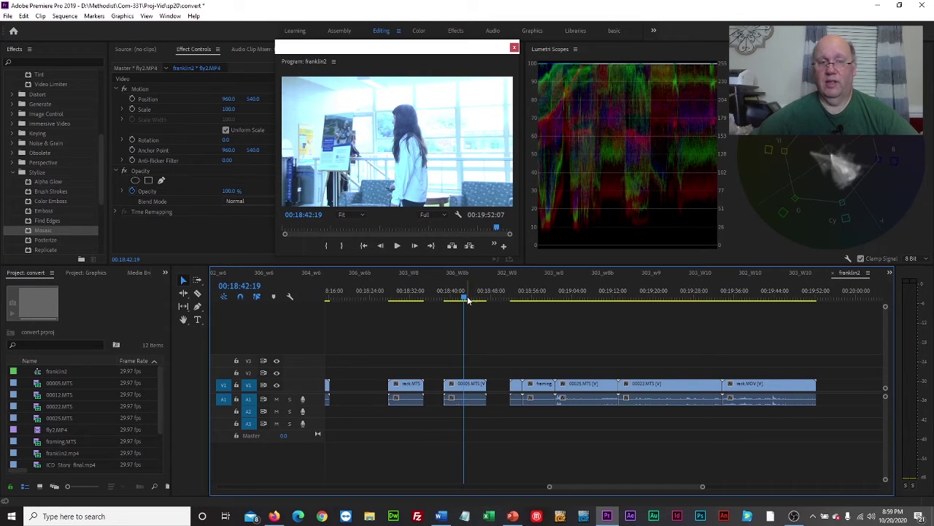
left_click_drag(468, 300, 519, 307)
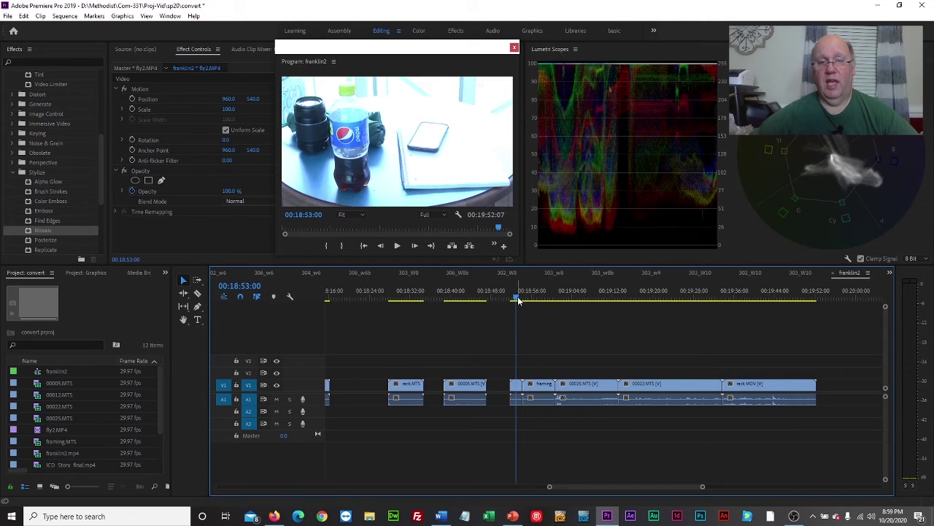
left_click_drag(518, 300, 530, 300)
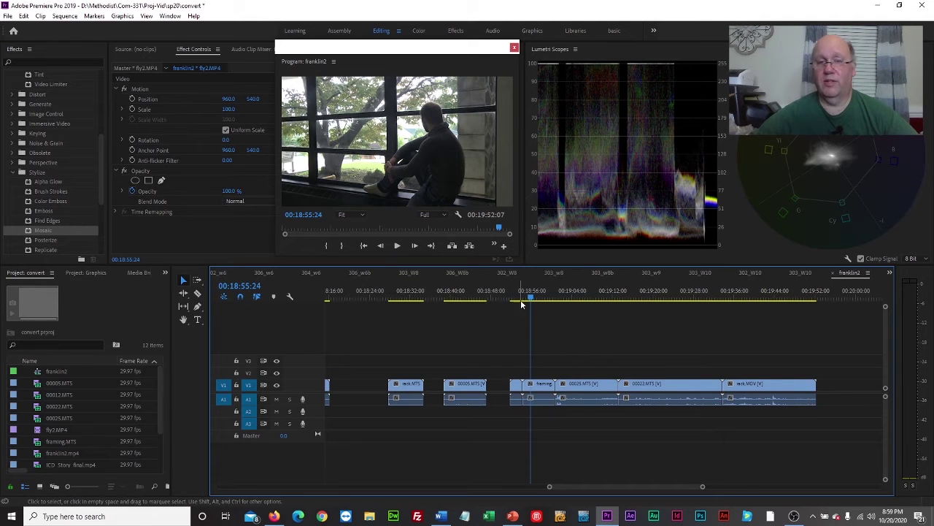
left_click_drag(531, 299, 676, 320)
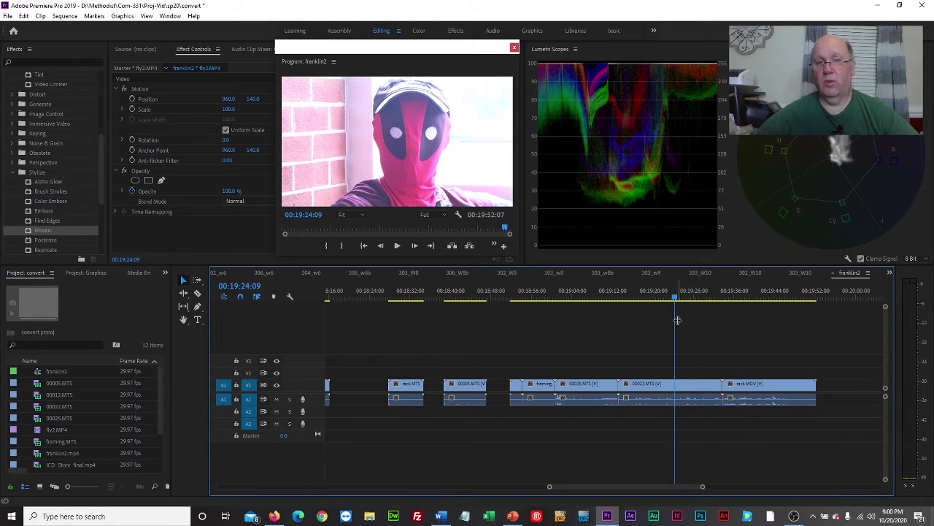
Step: Select clip 00022.MTS and locate Brightness & Contrast under Video Effects > Color Correction
left_click_drag(674, 293, 644, 301)
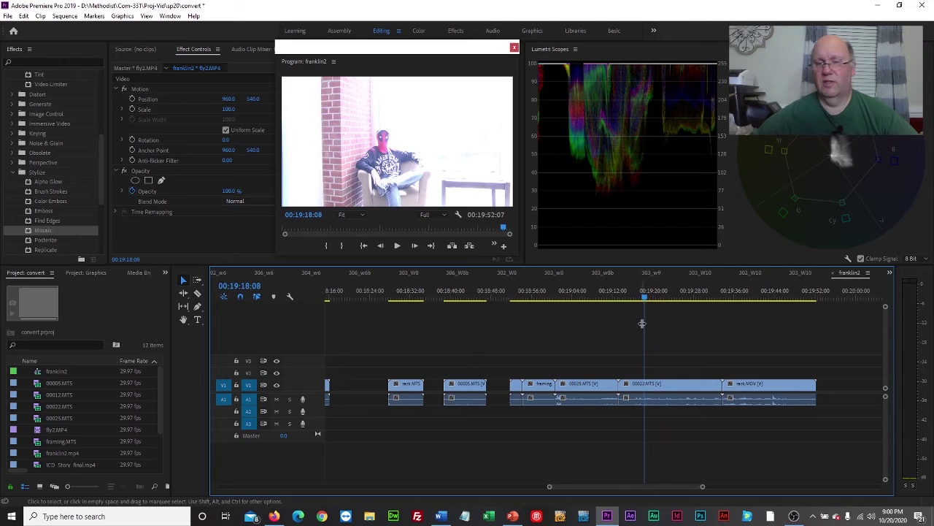
left_click(680, 386)
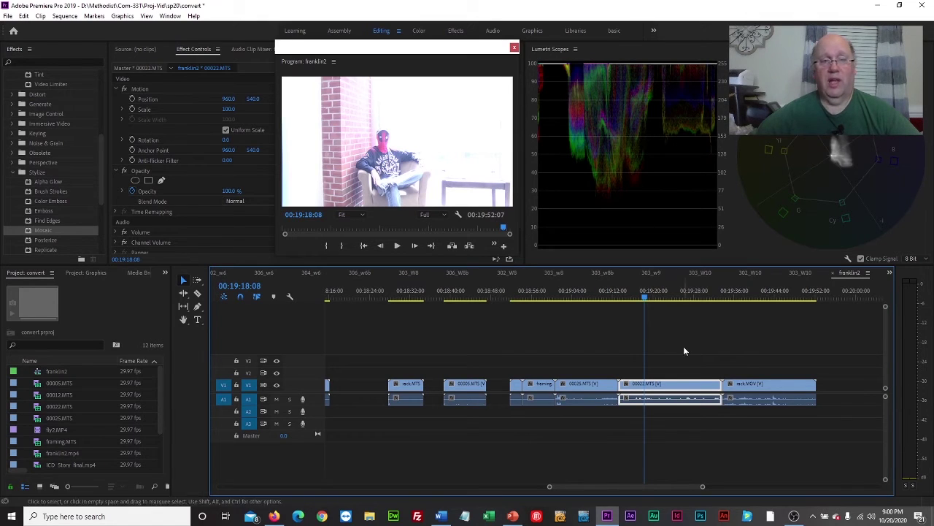
left_click(11, 173)
scroll(12, 175, "up", 5)
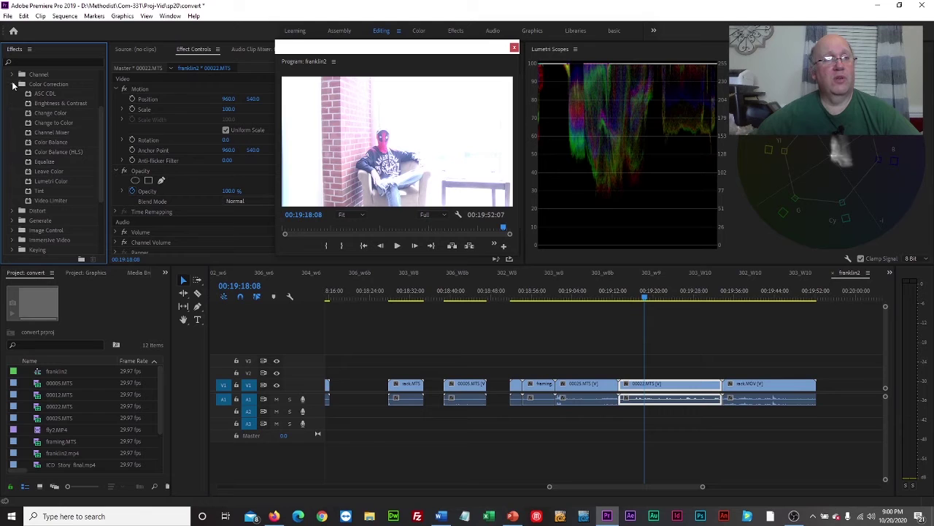
left_click(12, 84)
scroll(12, 87, "up", 3)
left_click(8, 113)
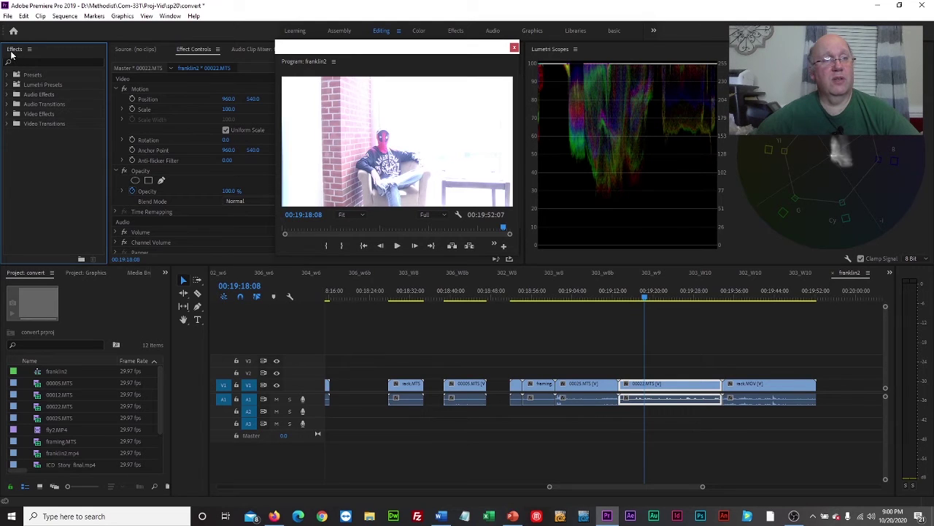
left_click(9, 115)
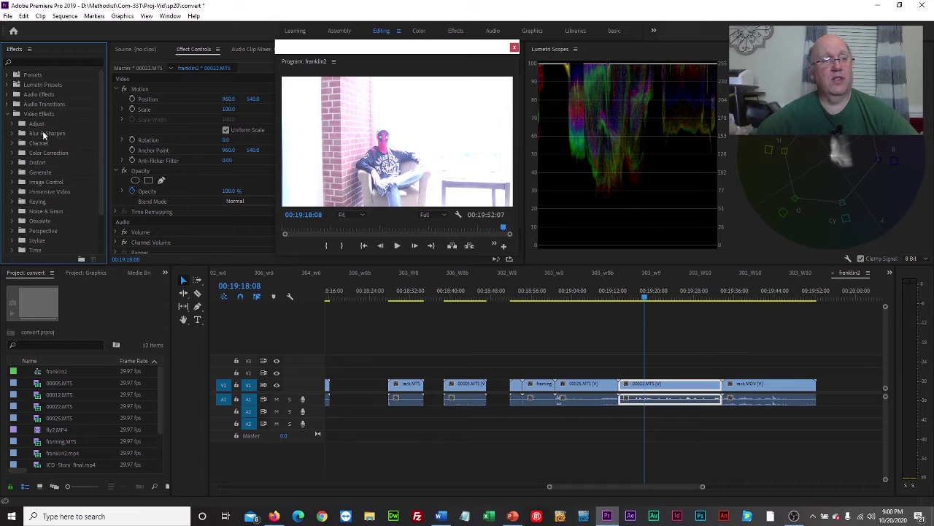
left_click(13, 152)
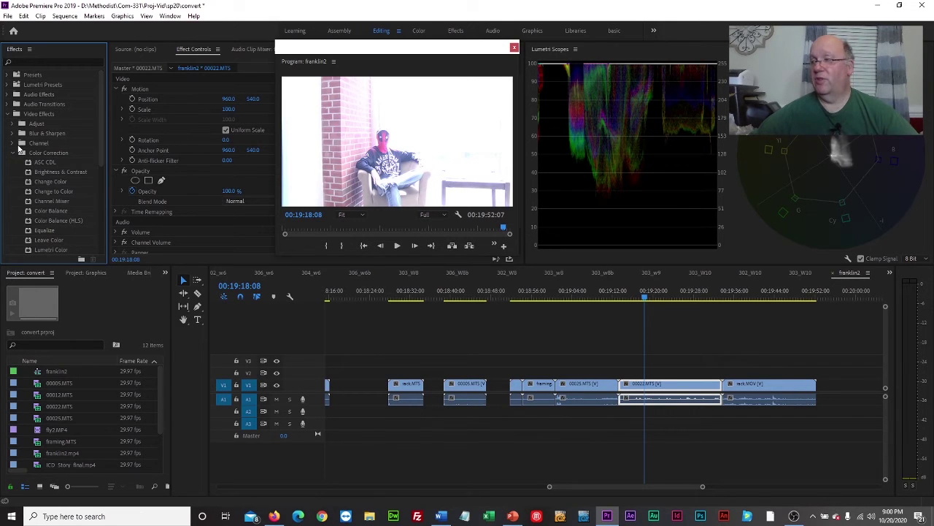
left_click(36, 173)
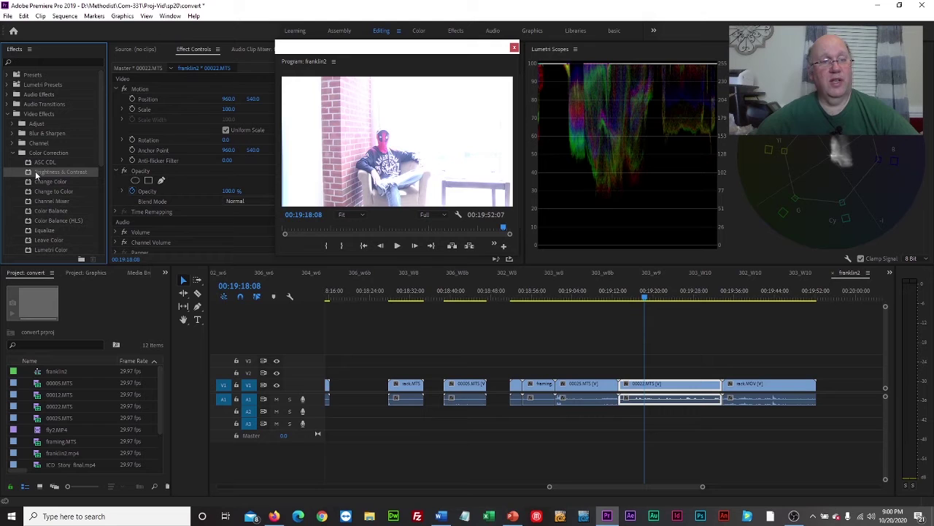
Step: Apply Brightness & Contrast to 00022.MTS and expand its Brightness and Contrast controls
left_click_drag(35, 174, 623, 358)
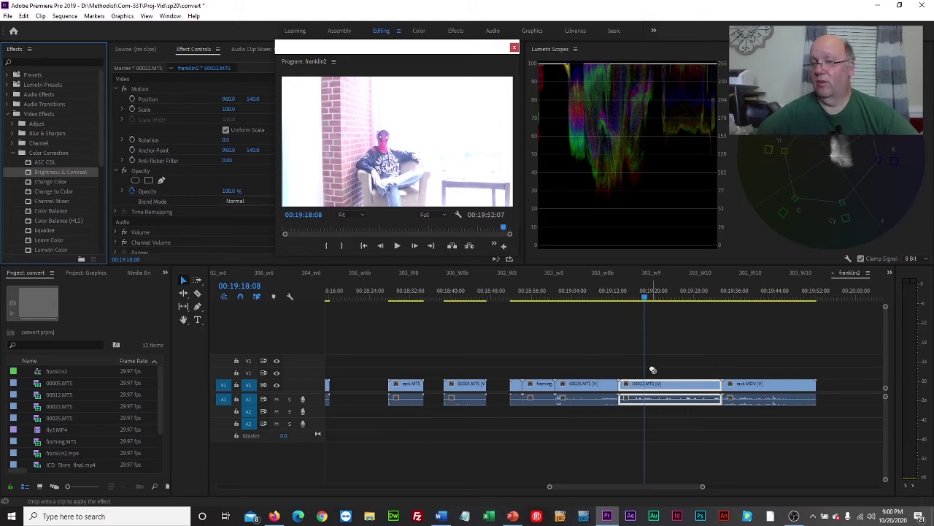
left_click_drag(654, 372, 659, 387)
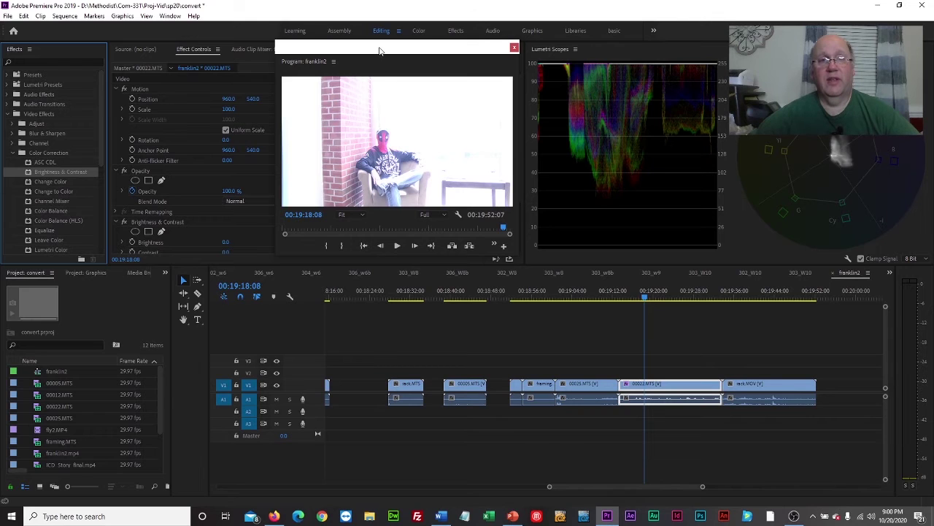
left_click_drag(380, 51, 396, 52)
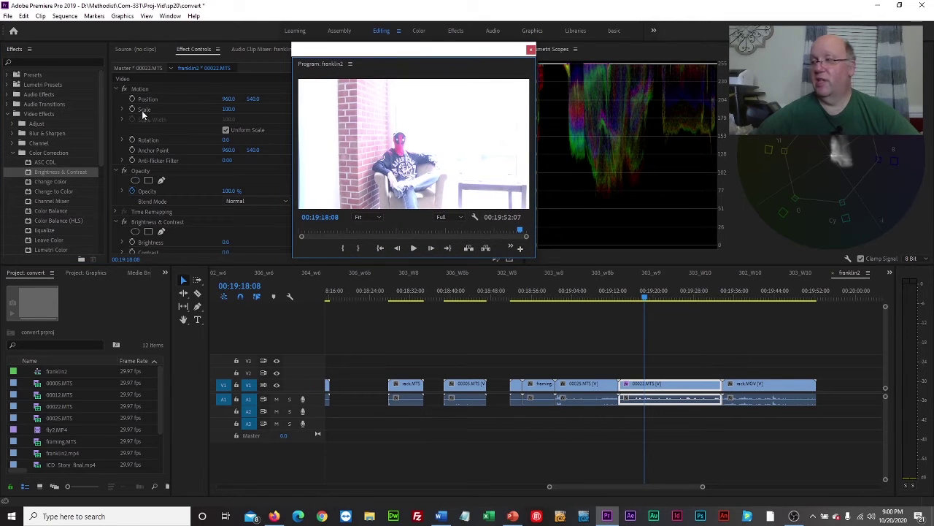
scroll(166, 222, "down", 3)
scroll(166, 212, "down", 1)
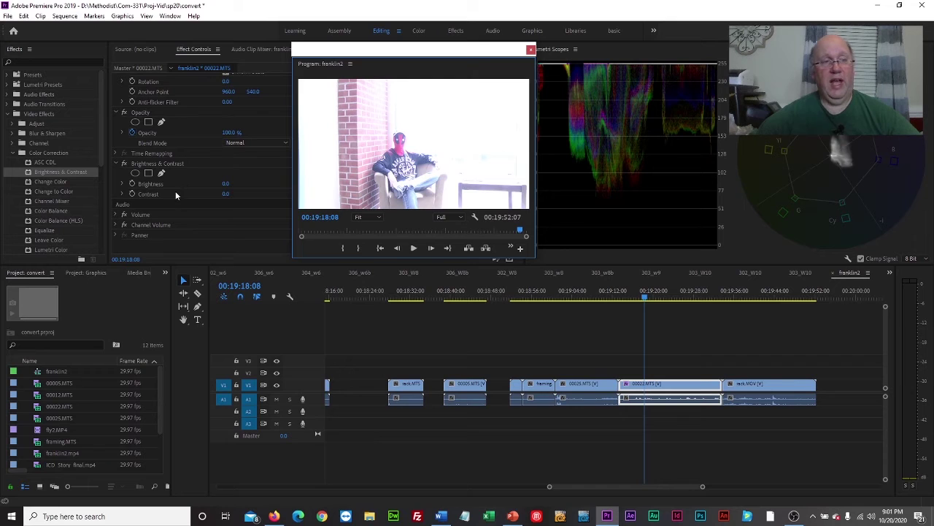
left_click(122, 184)
left_click(122, 211)
scroll(155, 195, "down", 1)
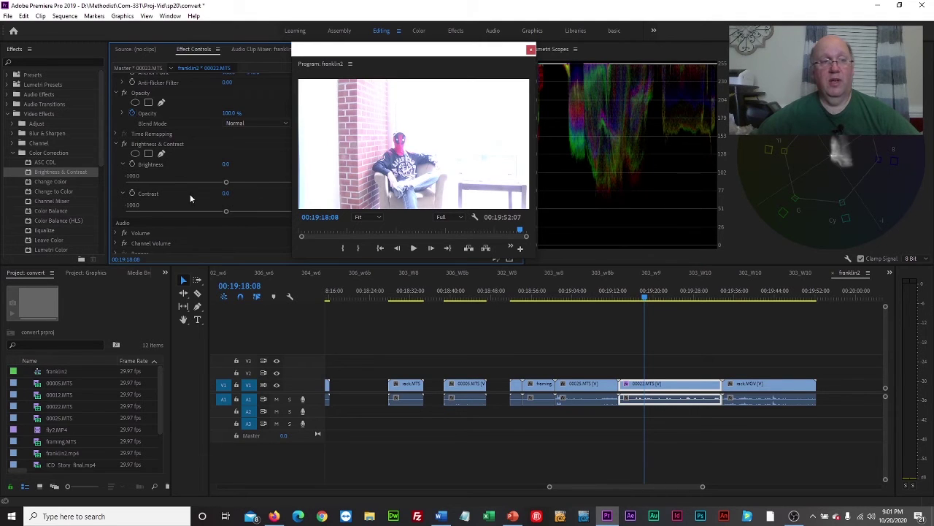
Step: Set the 00022.MTS clip's Brightness to -47.3 and Contrast to -4.9
left_click_drag(227, 184, 161, 201)
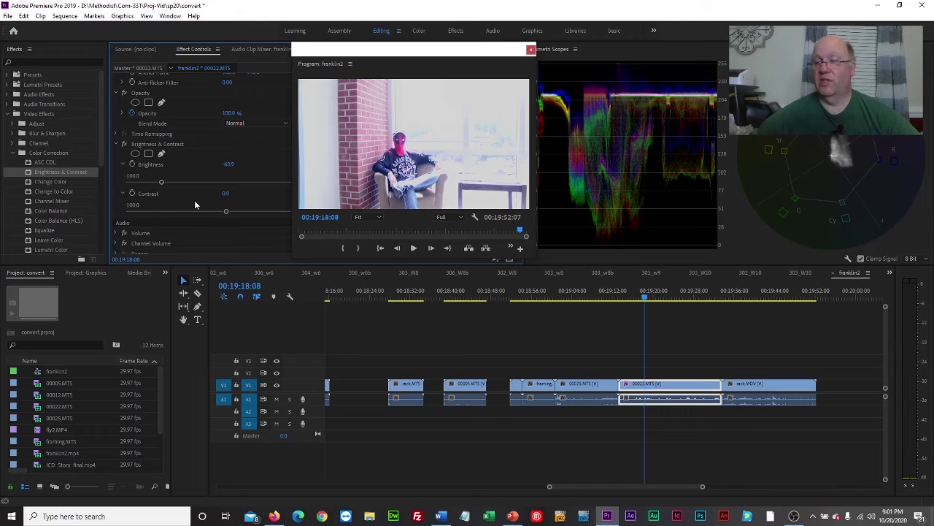
mouse_move(226, 213)
left_mouse_down()
mouse_move(105, 217)
mouse_move(211, 211)
left_mouse_up()
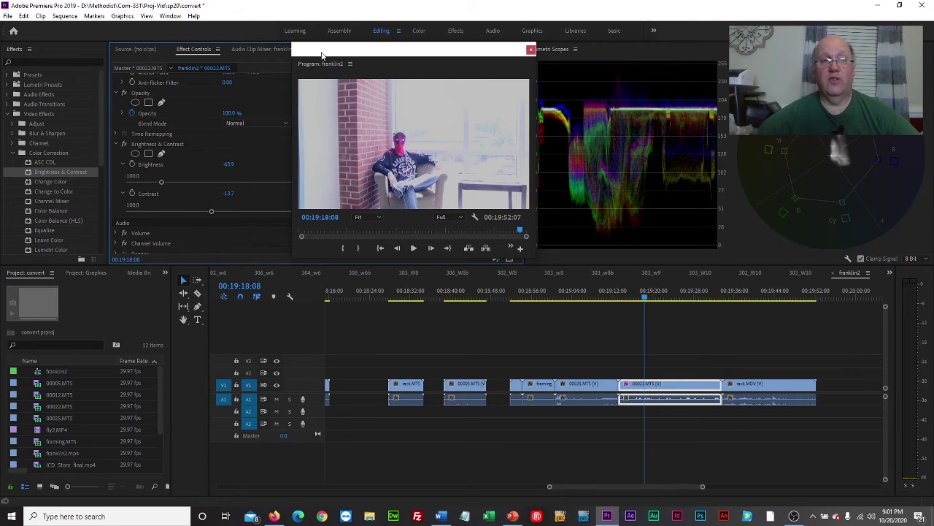
left_click_drag(323, 53, 288, 53)
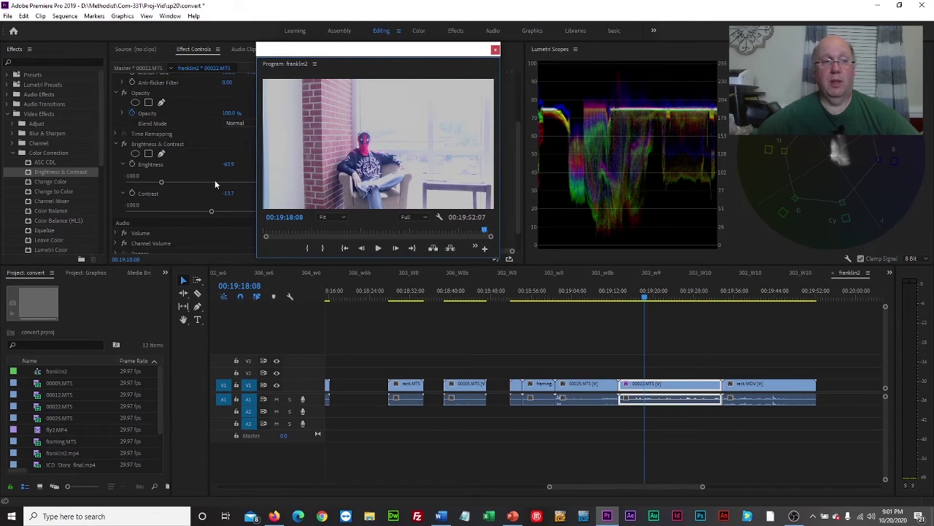
mouse_move(164, 183)
left_mouse_down()
mouse_move(198, 179)
mouse_move(176, 187)
left_mouse_up()
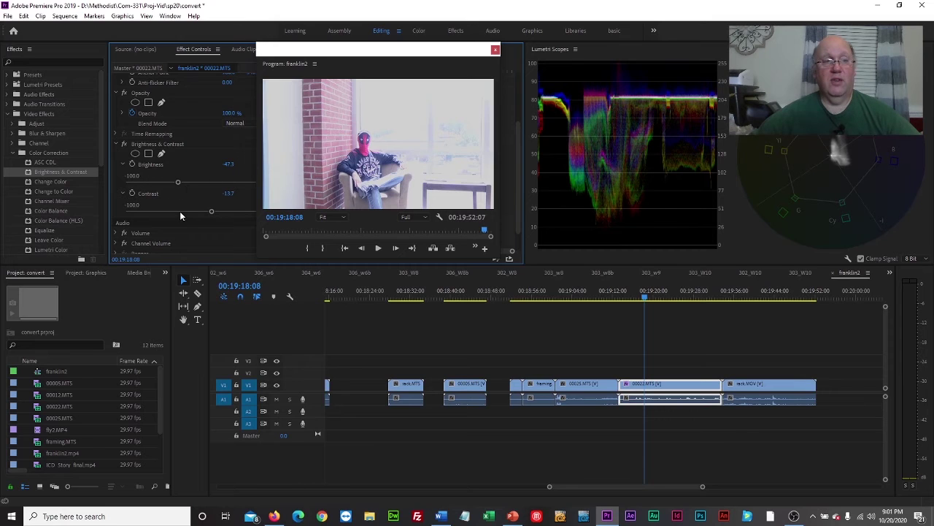
left_click_drag(211, 213, 219, 211)
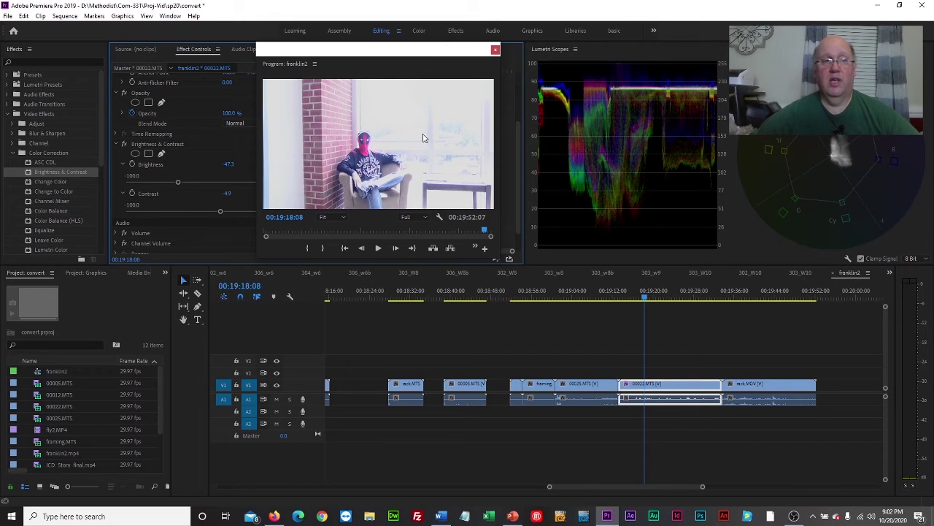
Step: Save, compare 00022.MTS with and without Brightness & Contrast, then move to the framing clip
key("ctrl+s")
left_click(124, 145)
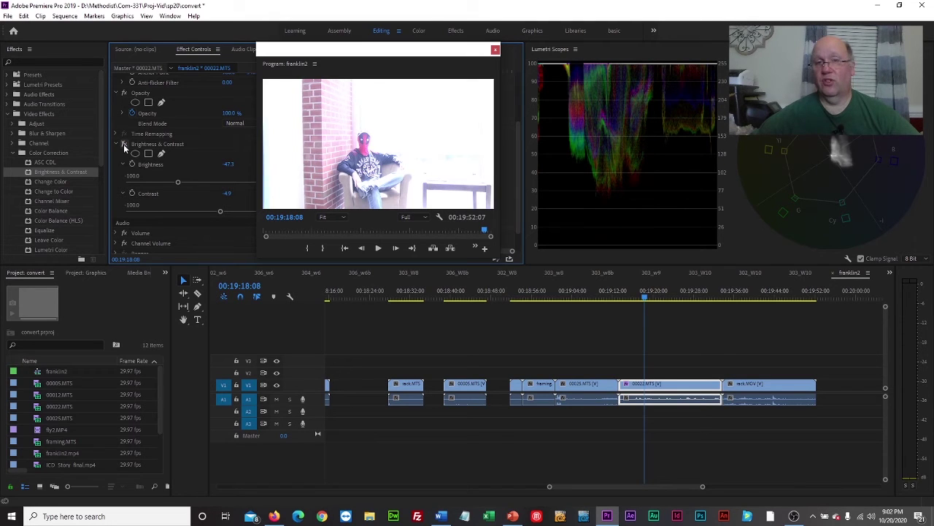
left_click(124, 145)
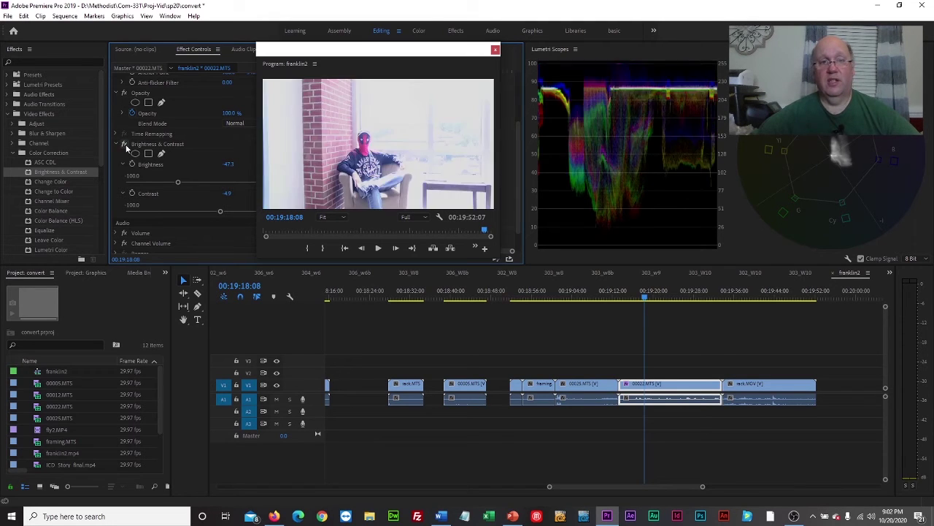
left_click(124, 145)
left_click(124, 145)
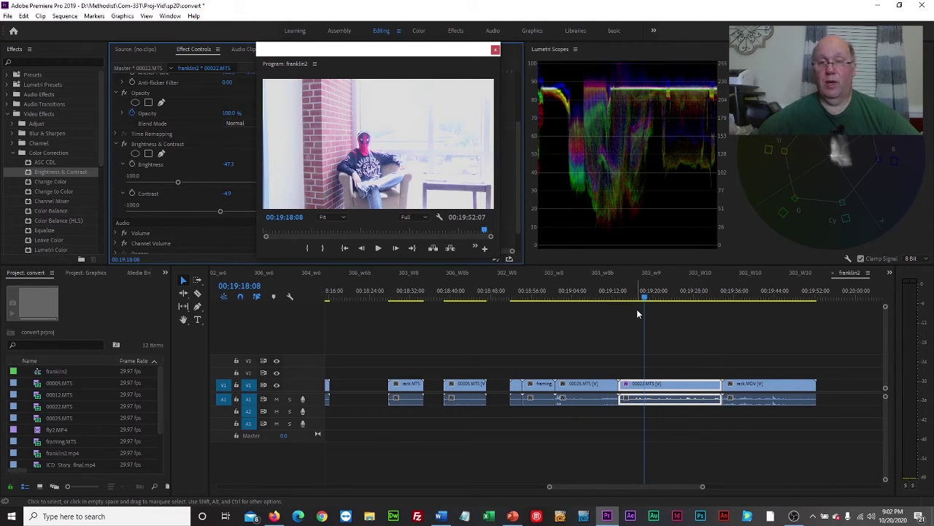
left_click_drag(644, 299, 537, 306)
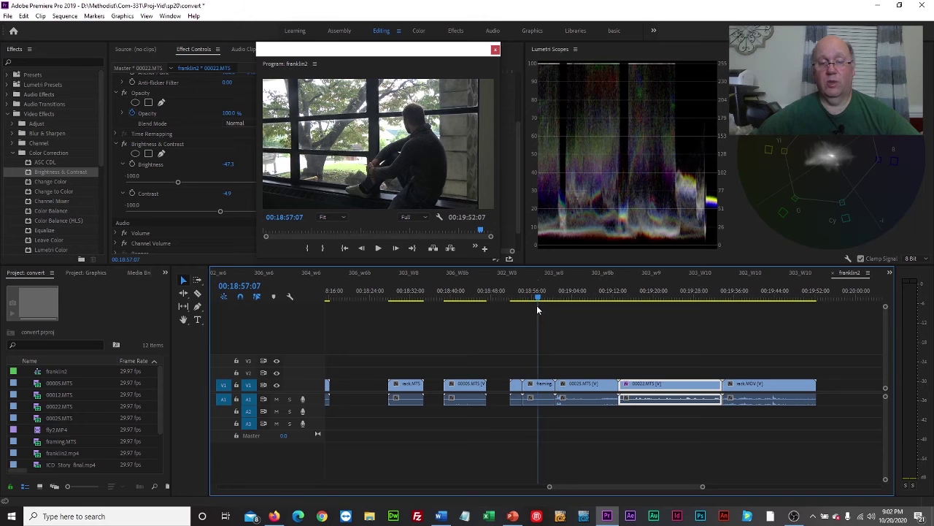
Step: Apply Brightness & Contrast to the framing clip and expand its Brightness and Contrast controls
left_click(543, 389)
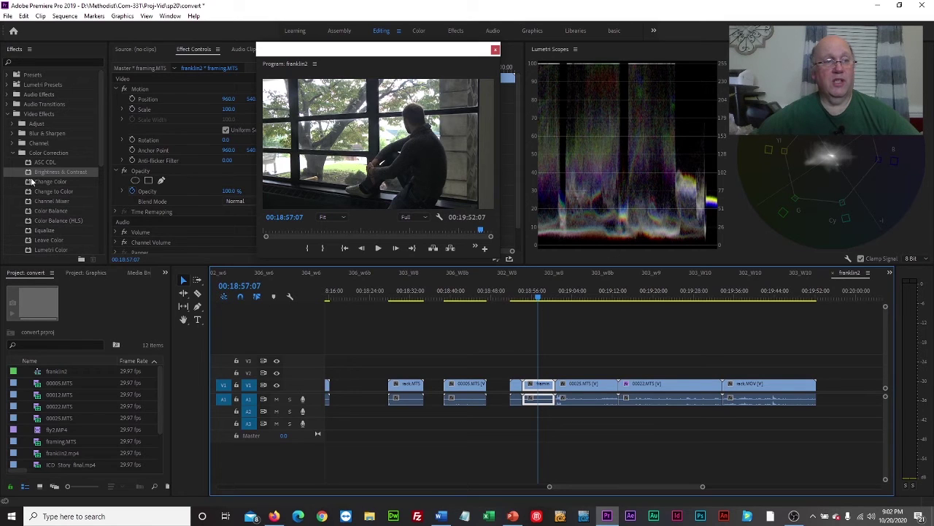
left_click_drag(28, 173, 531, 387)
scroll(189, 199, "down", 2)
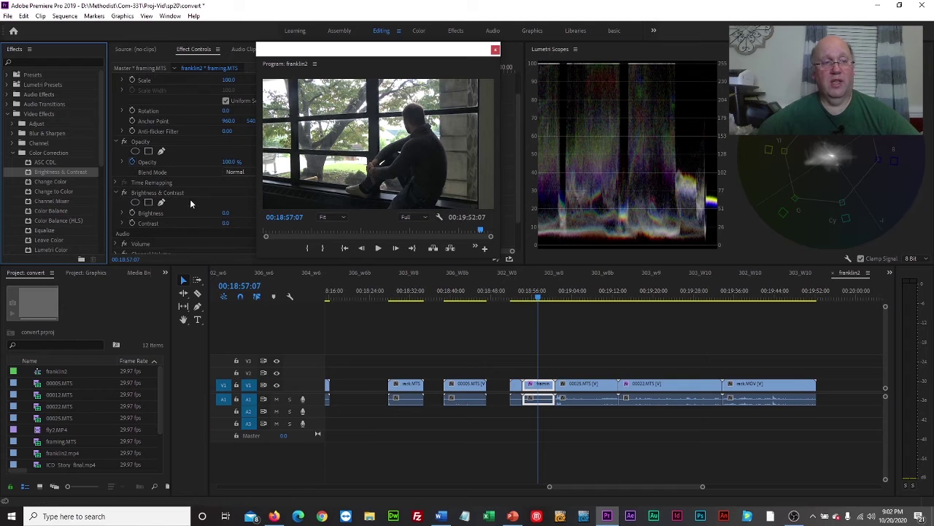
left_click(122, 211)
scroll(121, 211, "down", 2)
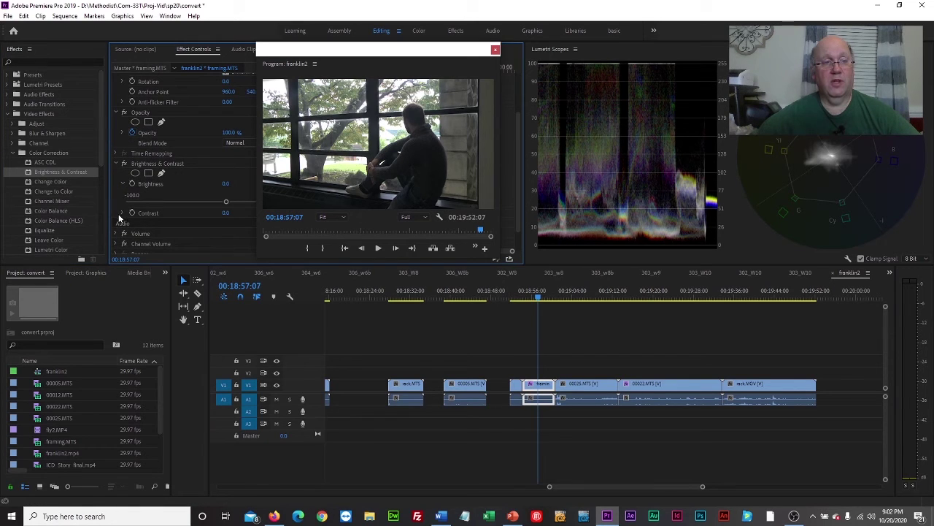
left_click(122, 212)
scroll(146, 206, "down", 2)
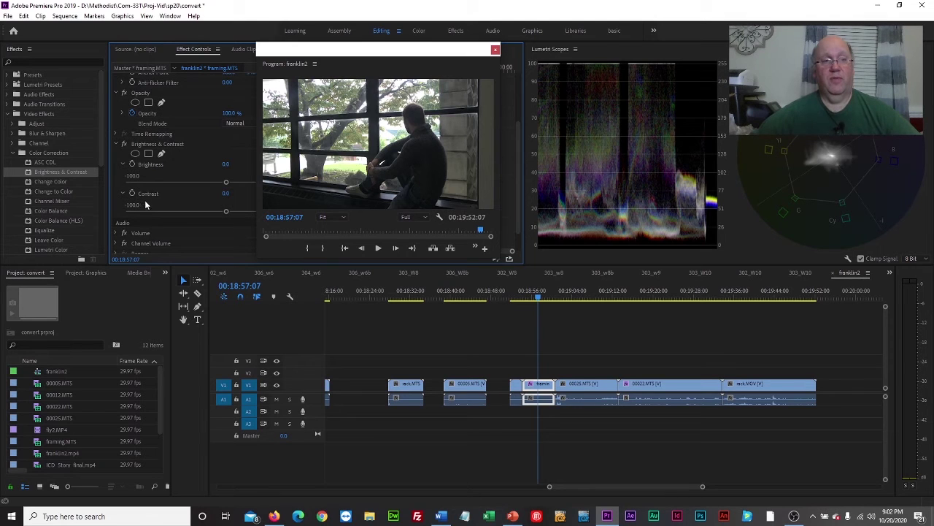
Step: Set the framing clip's Brightness to 33.7 and Contrast to 14.6
left_click_drag(226, 182, 264, 186)
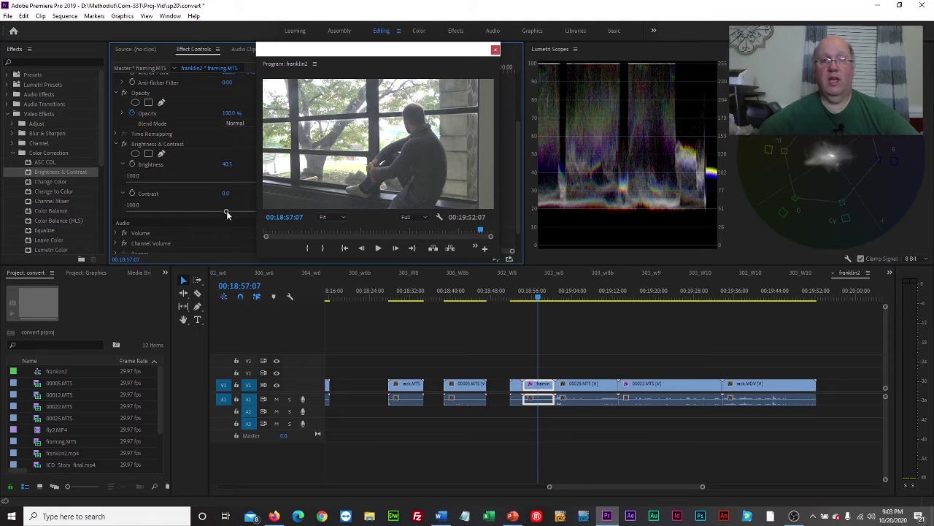
mouse_move(226, 210)
left_mouse_down()
mouse_move(205, 210)
mouse_move(226, 208)
left_mouse_up()
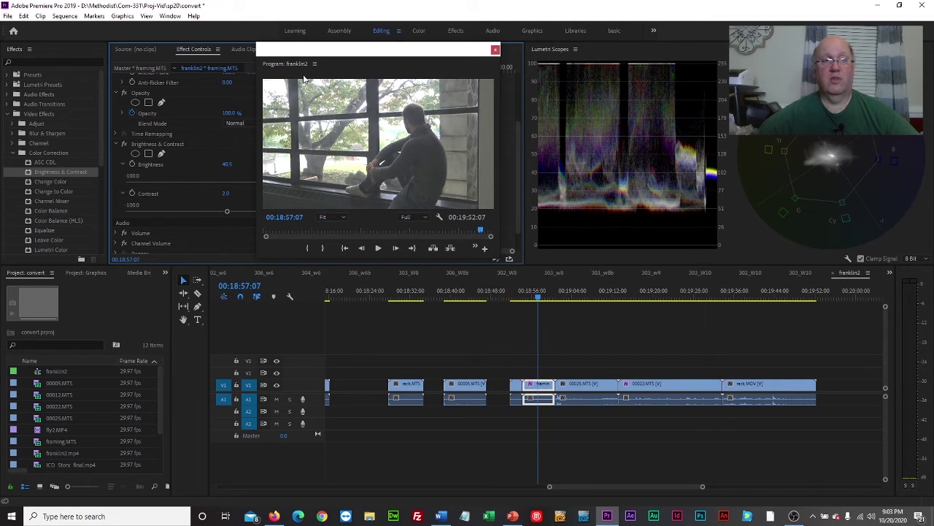
left_click_drag(304, 72, 321, 84)
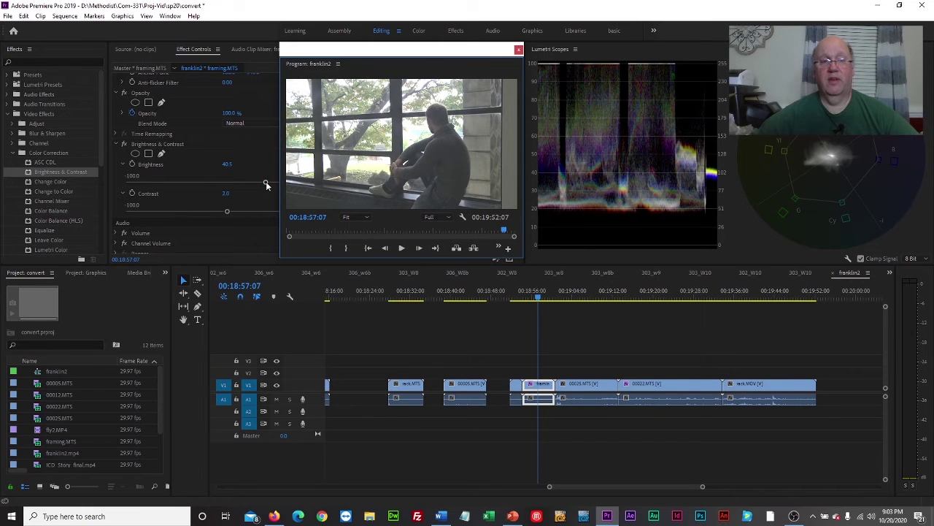
left_click_drag(266, 182, 253, 186)
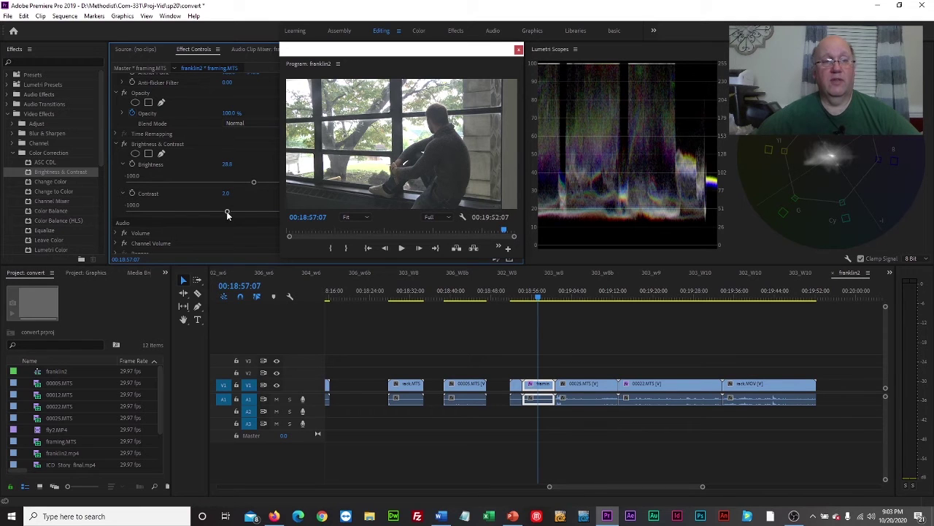
left_click_drag(227, 214, 211, 214)
mouse_move(253, 183)
left_mouse_down()
mouse_move(228, 187)
mouse_move(258, 183)
left_mouse_up()
left_click_drag(211, 213, 239, 213)
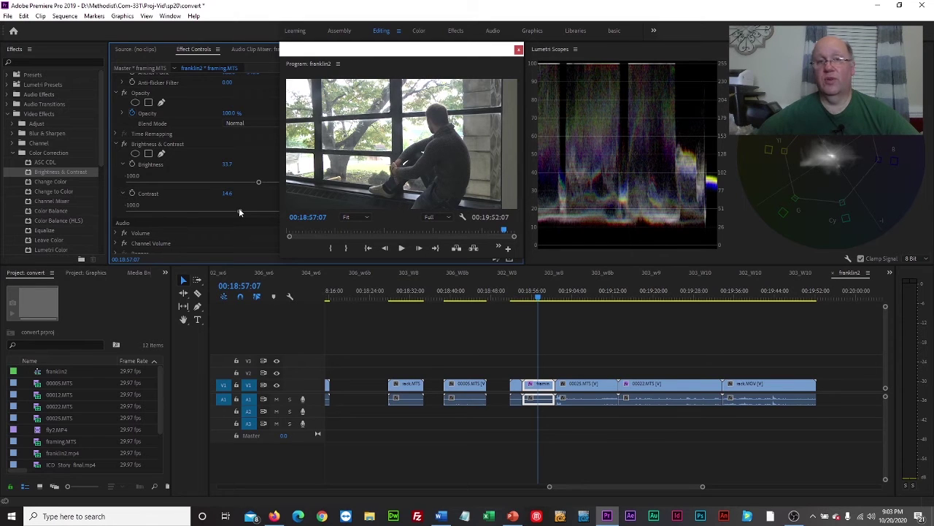
Step: Toggle the correction off and on to compare, then move to the 00005.MTS clip
left_click(125, 143)
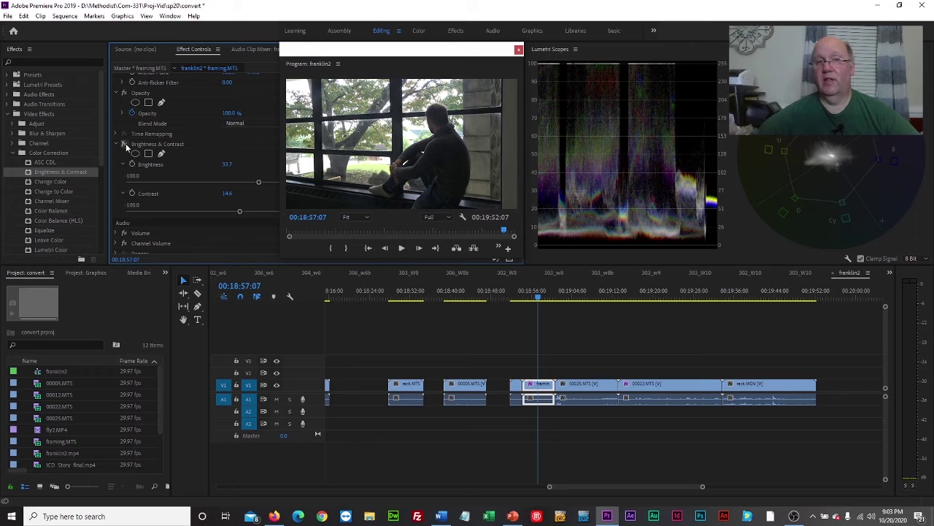
left_click(125, 143)
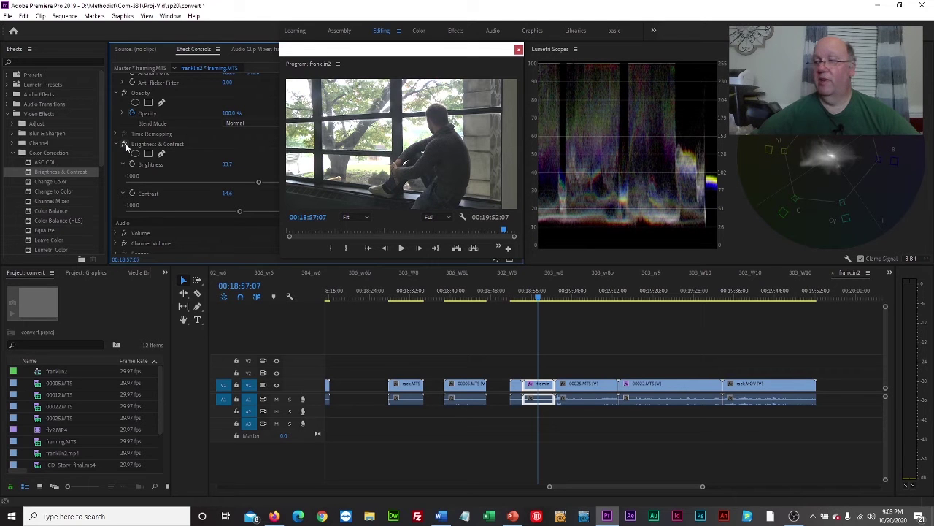
left_click(126, 143)
mouse_move(458, 298)
left_mouse_down()
mouse_move(407, 317)
mouse_move(466, 300)
left_mouse_up()
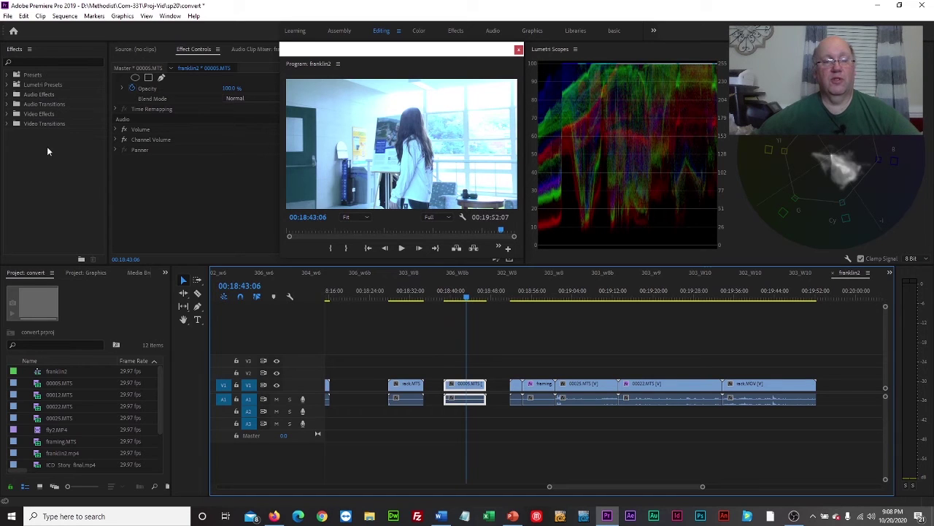
Step: Drag Brightness & Contrast from Color Correction onto 00005.MTS and expand its Brightness and Contrast controls
left_click(11, 114)
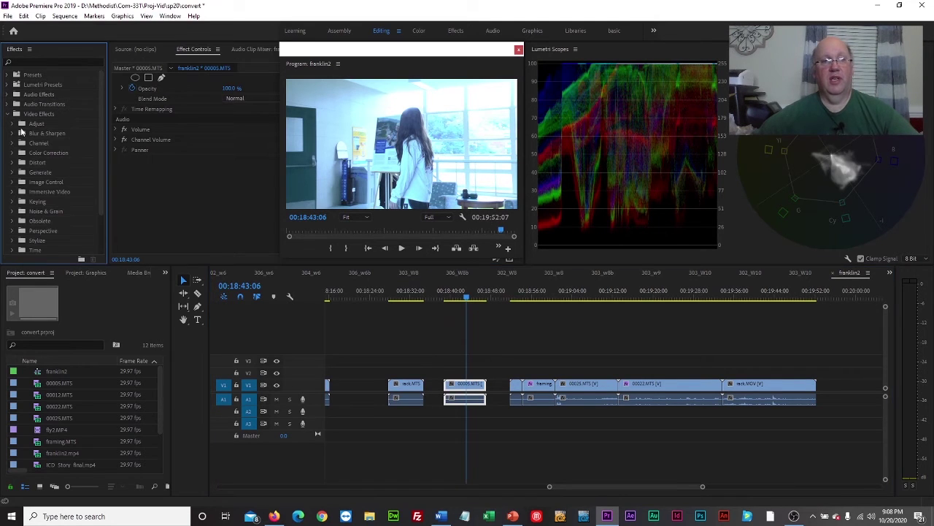
left_click(12, 153)
left_click(37, 173)
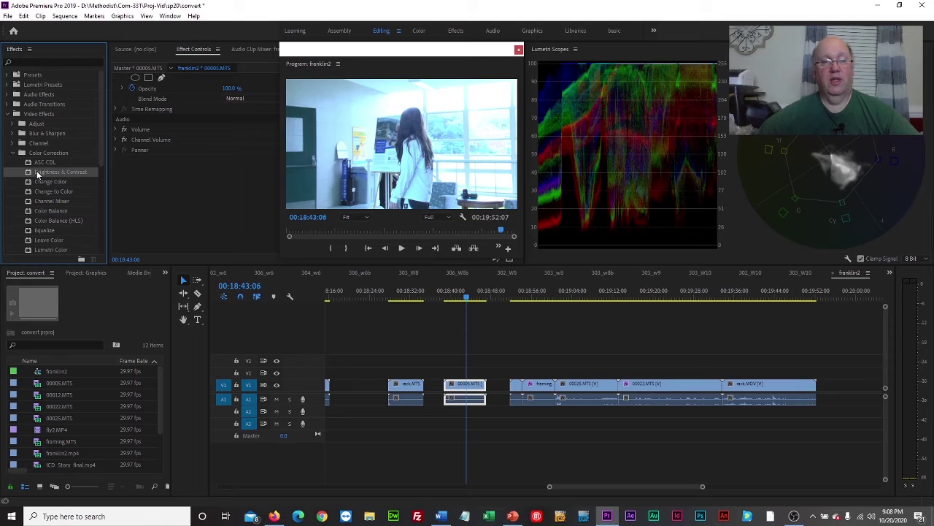
left_click_drag(37, 173, 453, 387)
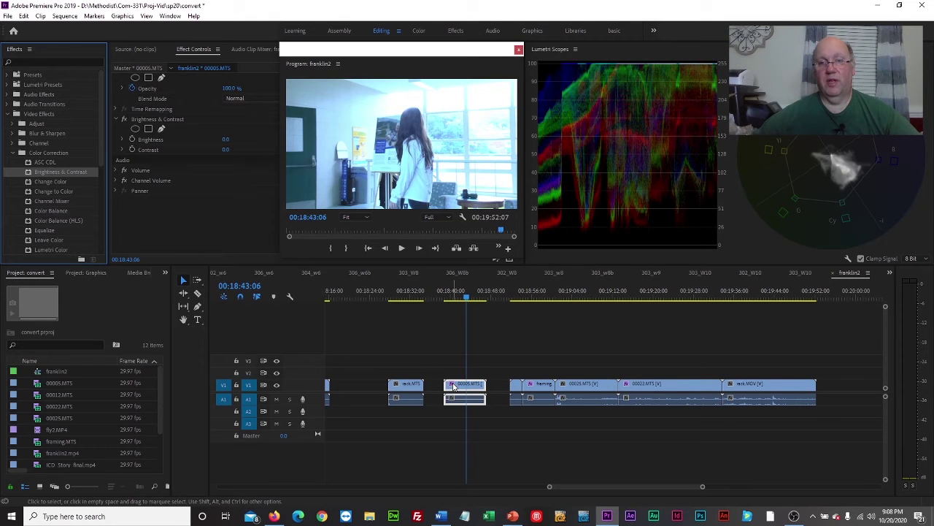
left_click(121, 139)
scroll(125, 163, "up", 3)
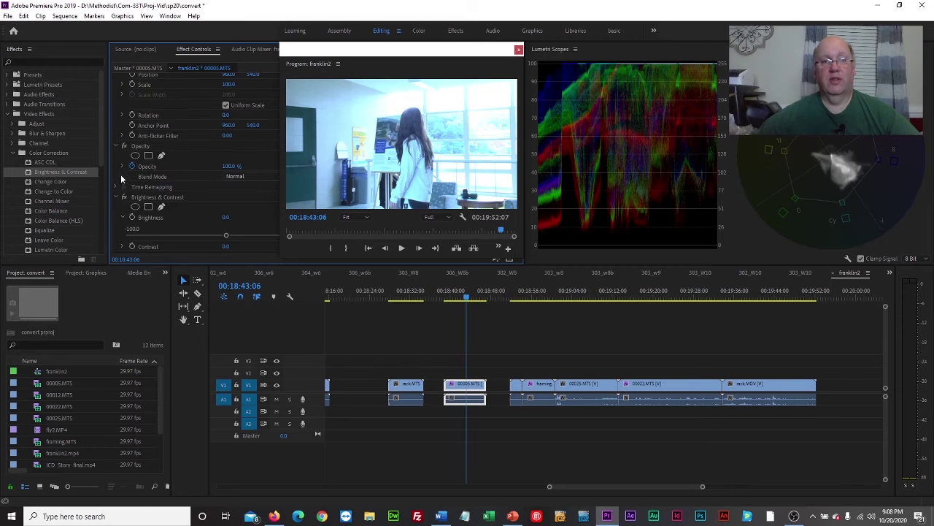
scroll(113, 156, "down", 3)
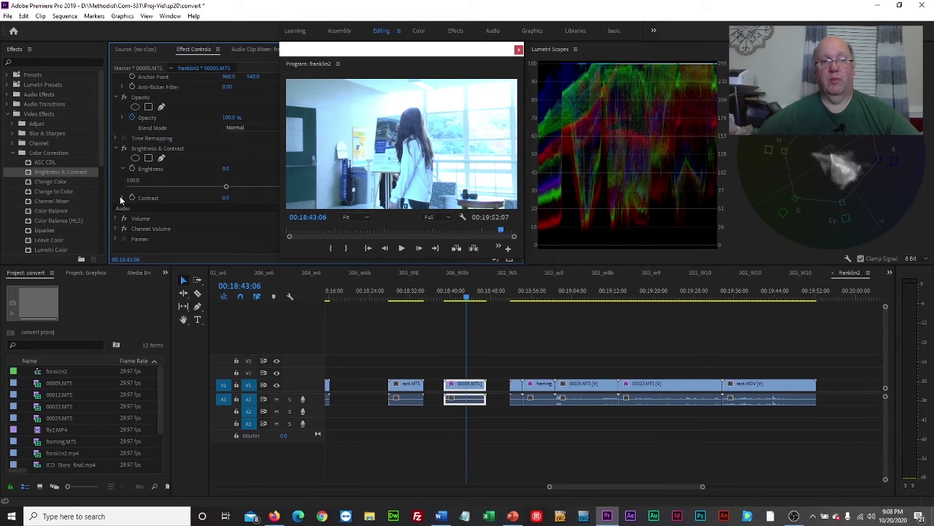
left_click(122, 197)
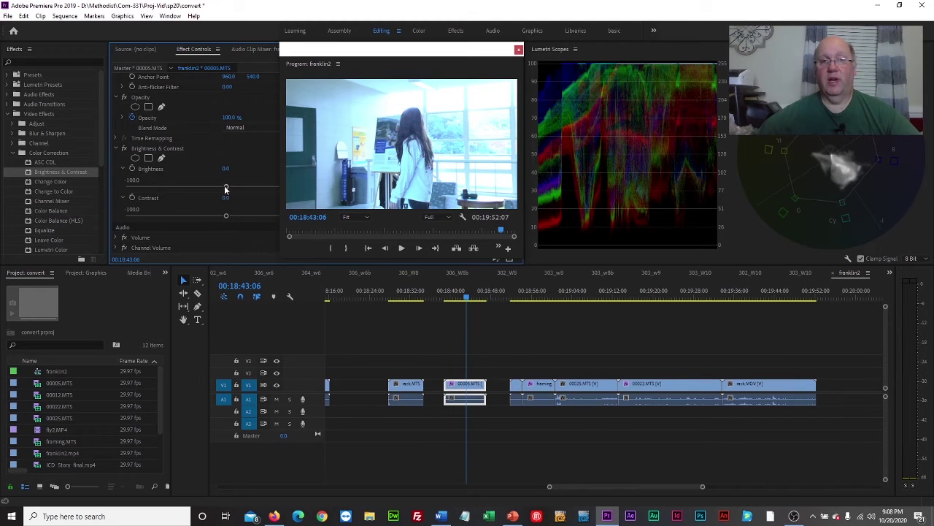
Step: Set 00005.MTS to Brightness -37.1 and Contrast -11.2, then toggle the effect to compare
left_click_drag(226, 188, 171, 189)
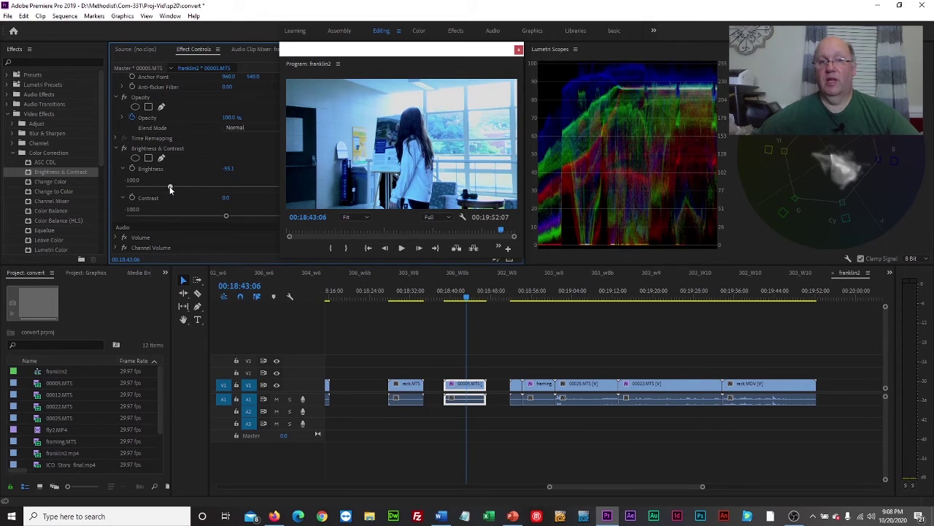
mouse_move(227, 216)
left_mouse_down()
mouse_move(192, 216)
mouse_move(175, 187)
mouse_move(214, 218)
left_mouse_up()
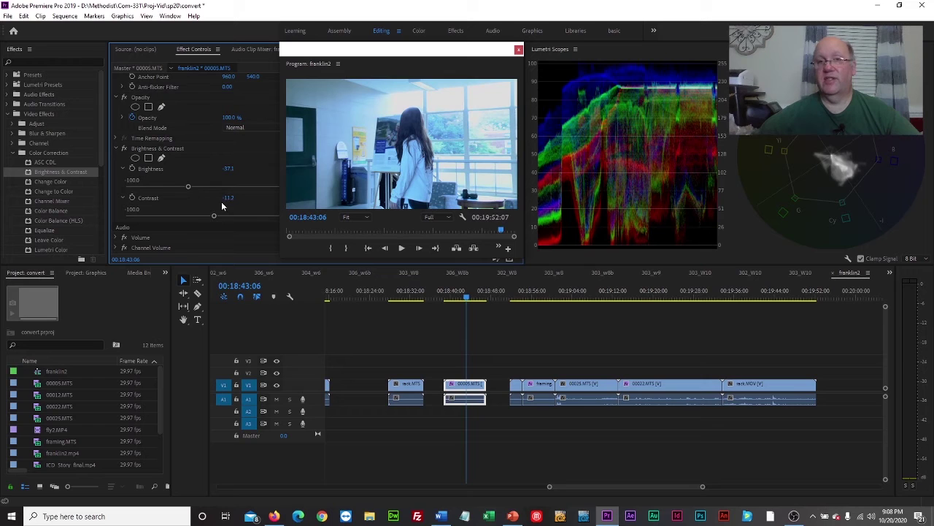
left_click(124, 148)
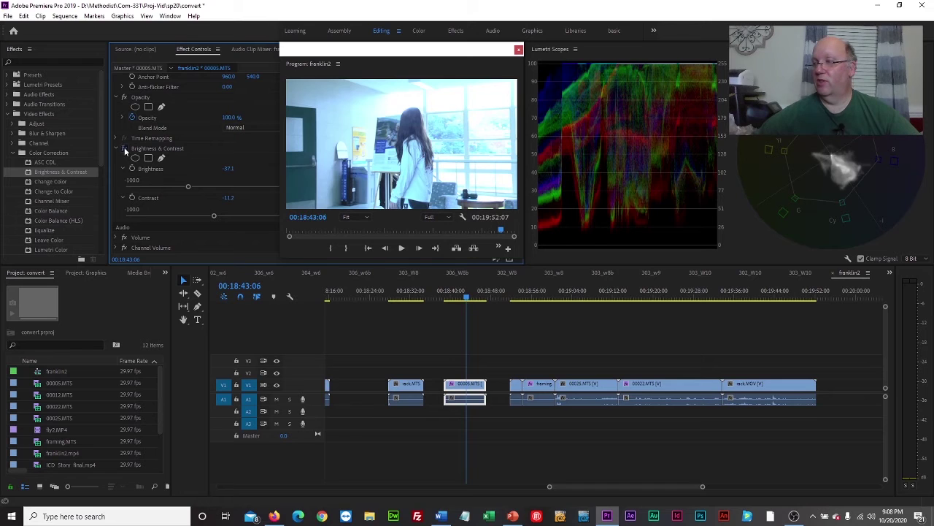
left_click(124, 148)
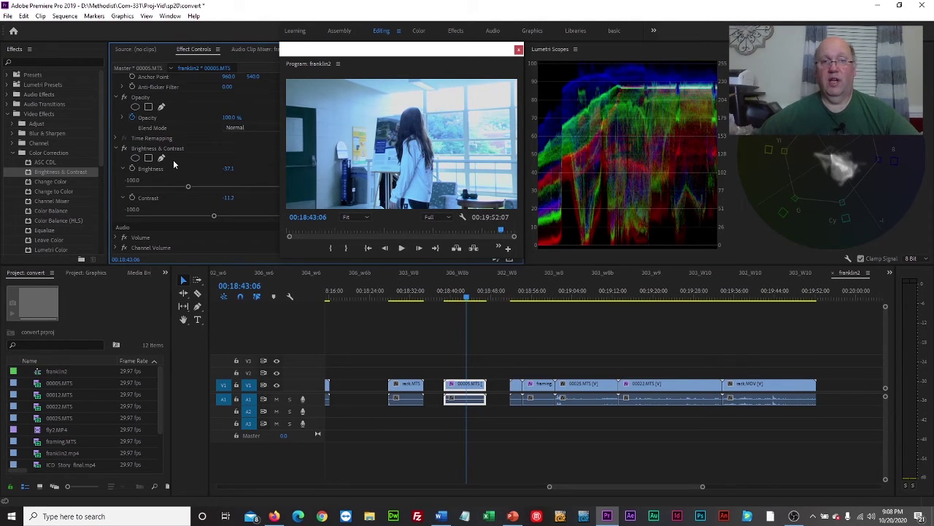
Step: Expand the Obsolete effects group and select Fast Color Corrector
scroll(173, 159, "up", 2)
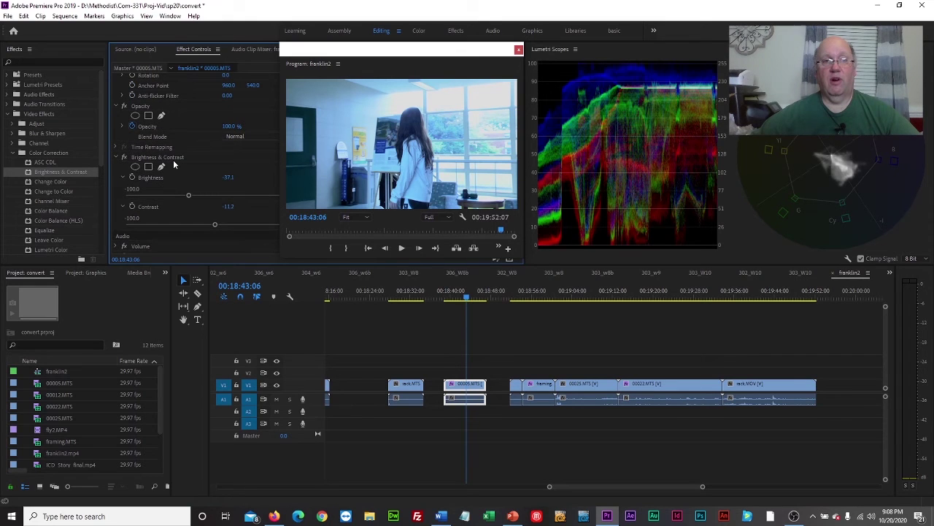
scroll(174, 165, "up", 5)
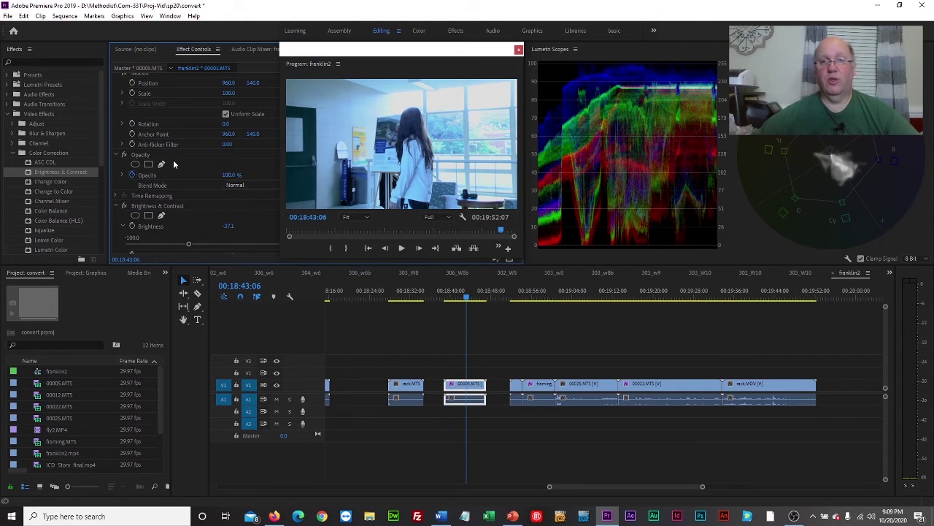
left_click(12, 153)
left_click(12, 154)
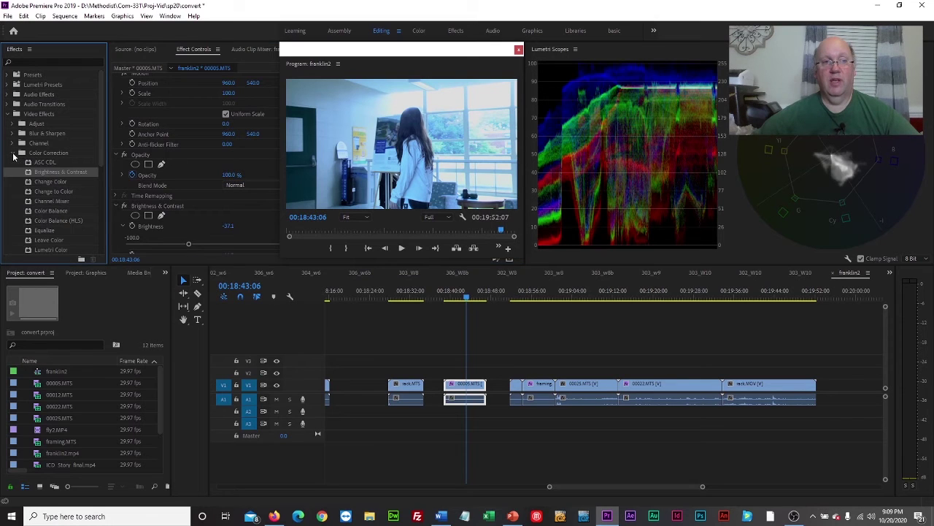
scroll(61, 152, "down", 3)
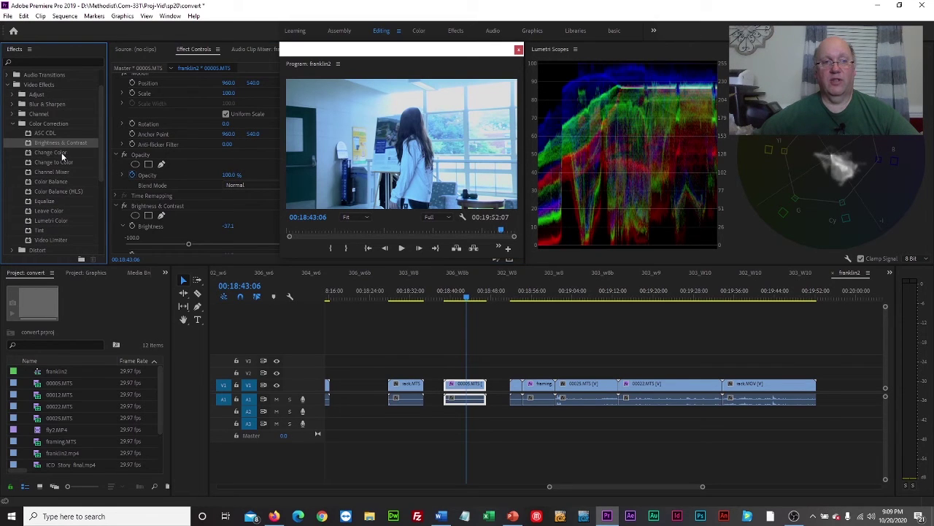
scroll(52, 170, "down", 1)
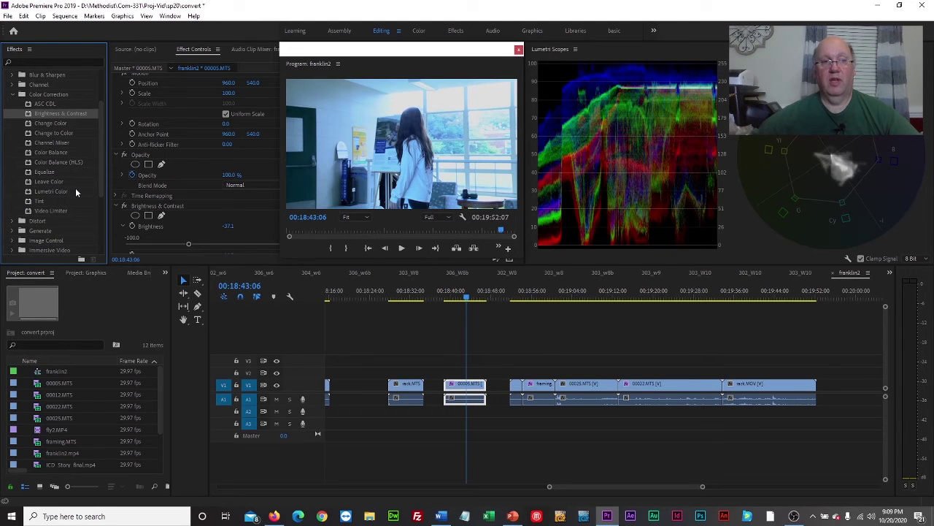
scroll(68, 161, "down", 4)
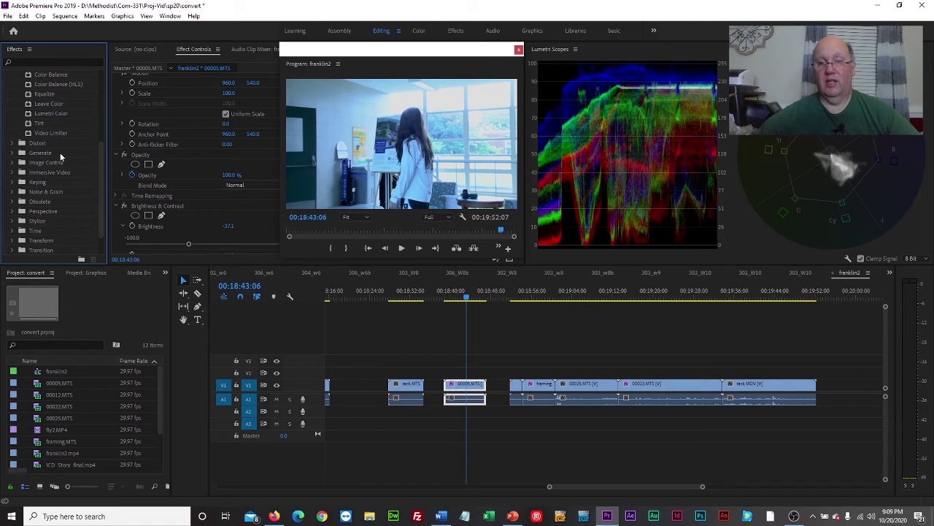
scroll(59, 152, "down", 2)
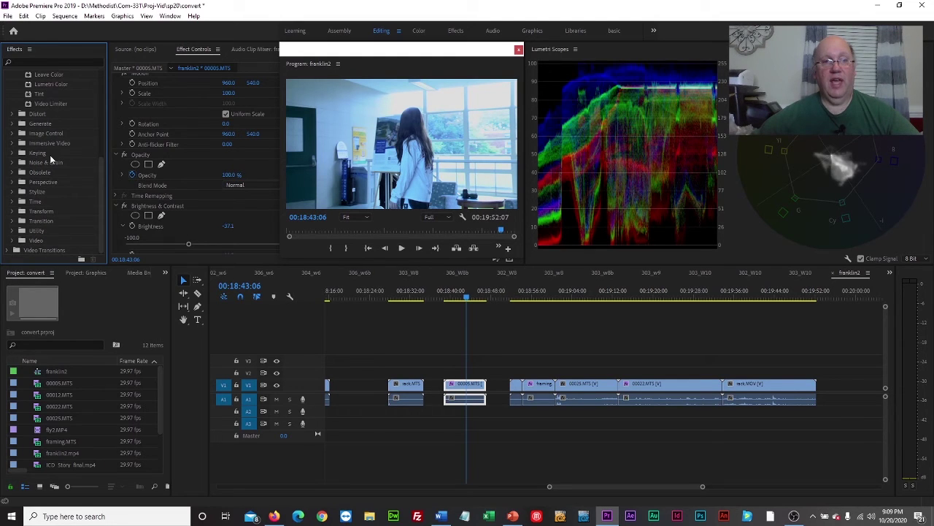
left_click(12, 173)
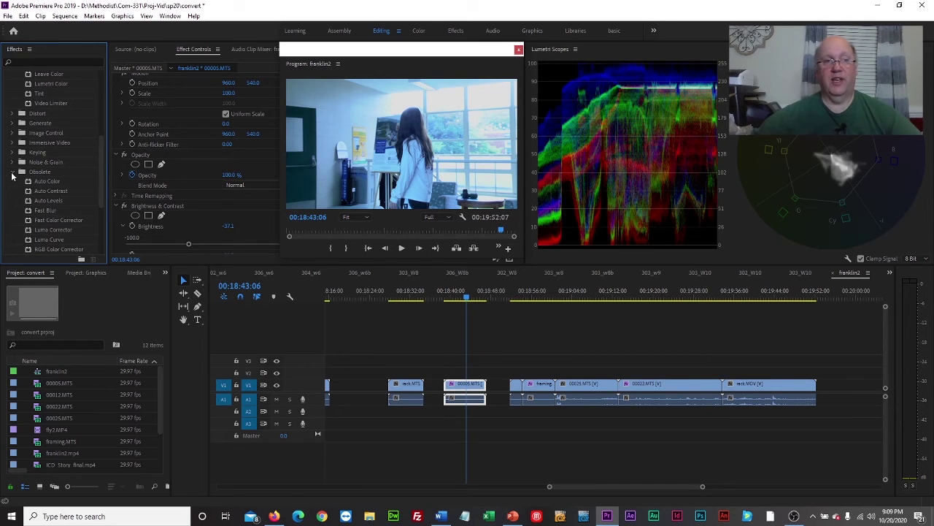
left_click(49, 220)
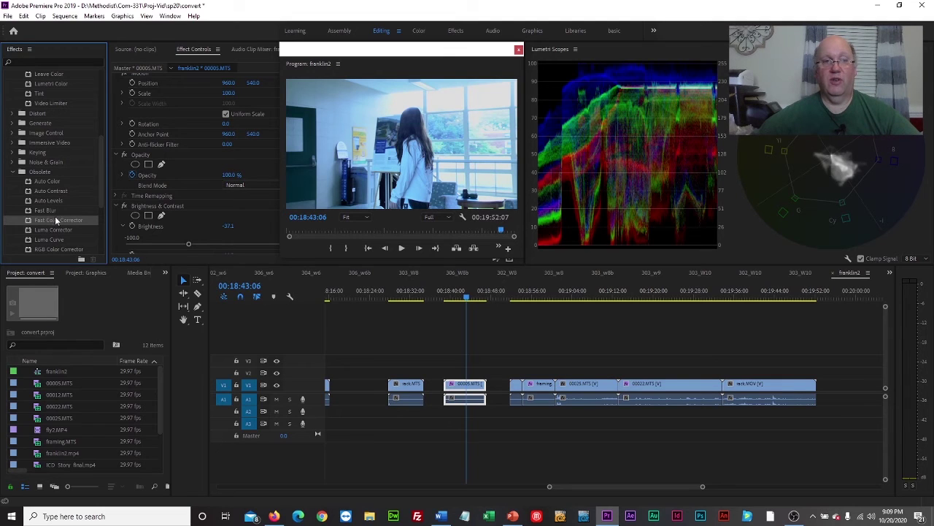
left_click(48, 182)
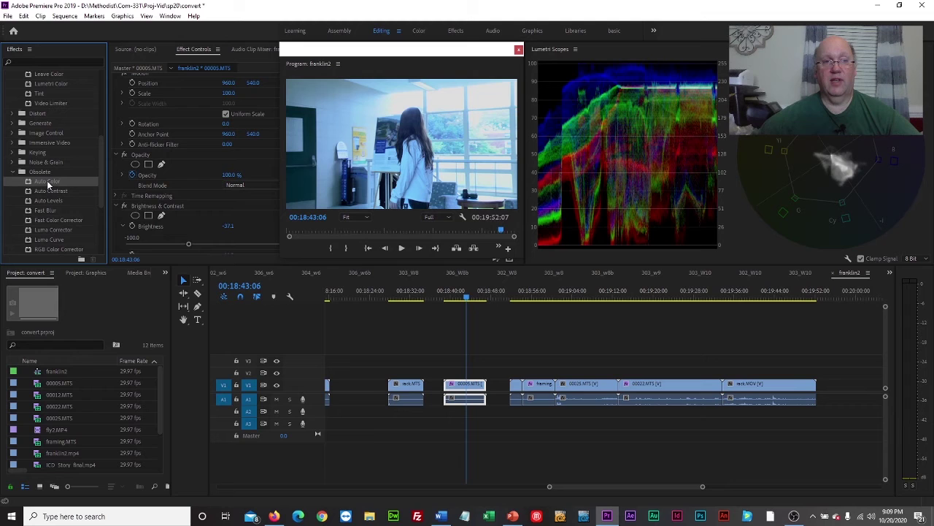
left_click_drag(48, 183, 459, 389)
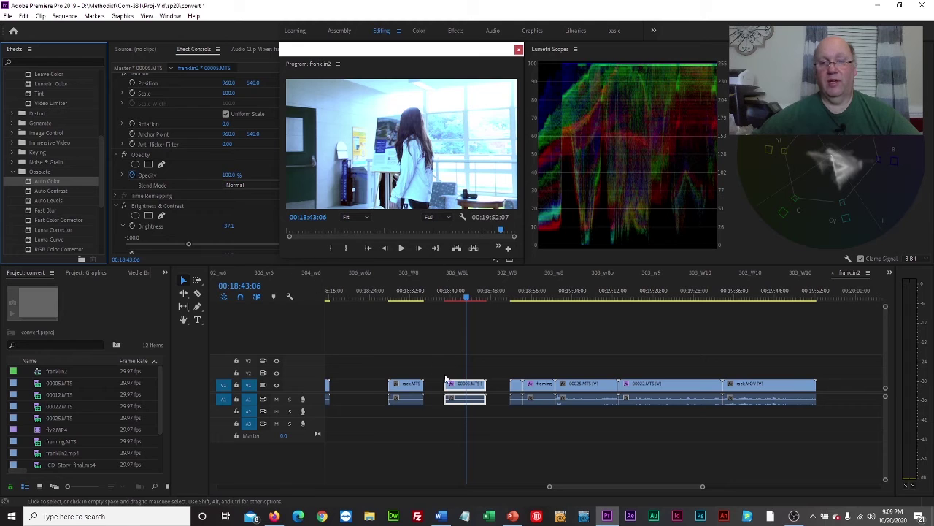
scroll(168, 177, "down", 3)
left_click(146, 217)
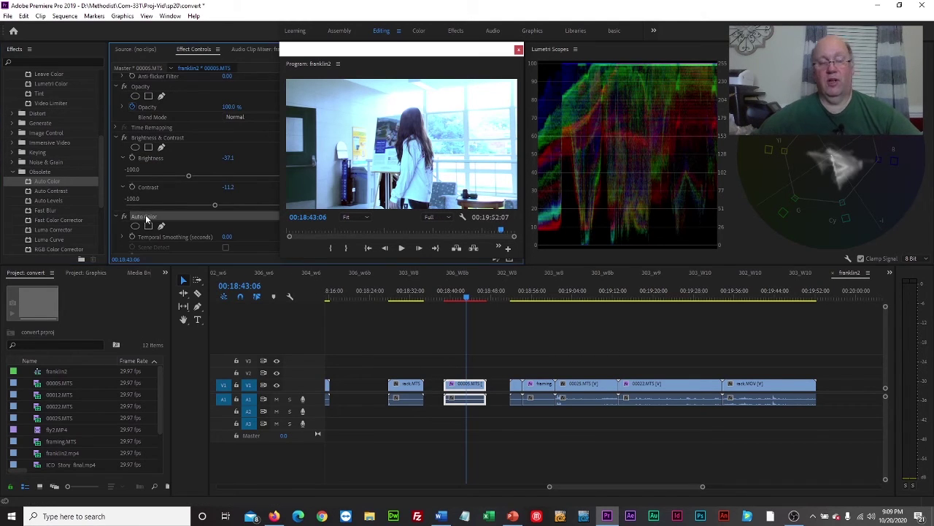
key("Delete")
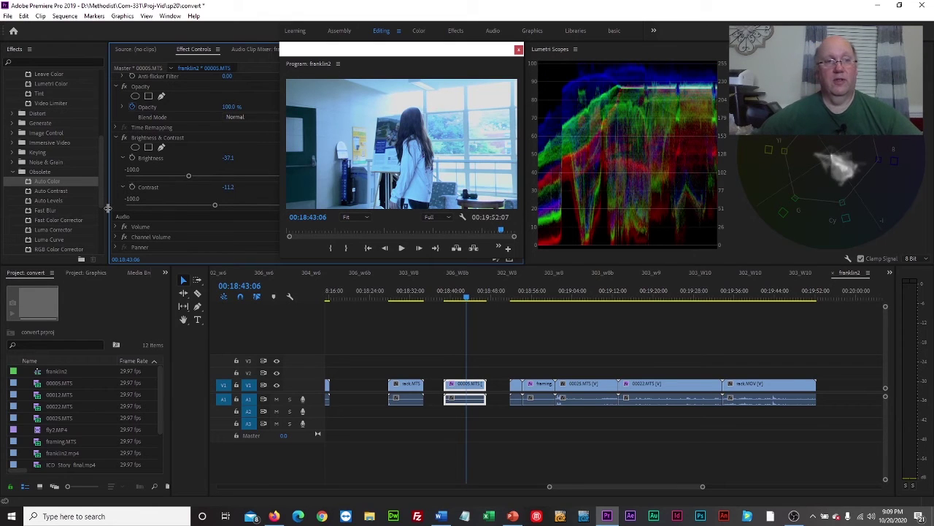
Step: Apply Fast Color Corrector to 00005.MTS and sample a white balance point from the frame
left_click(51, 221)
left_click_drag(51, 224, 459, 391)
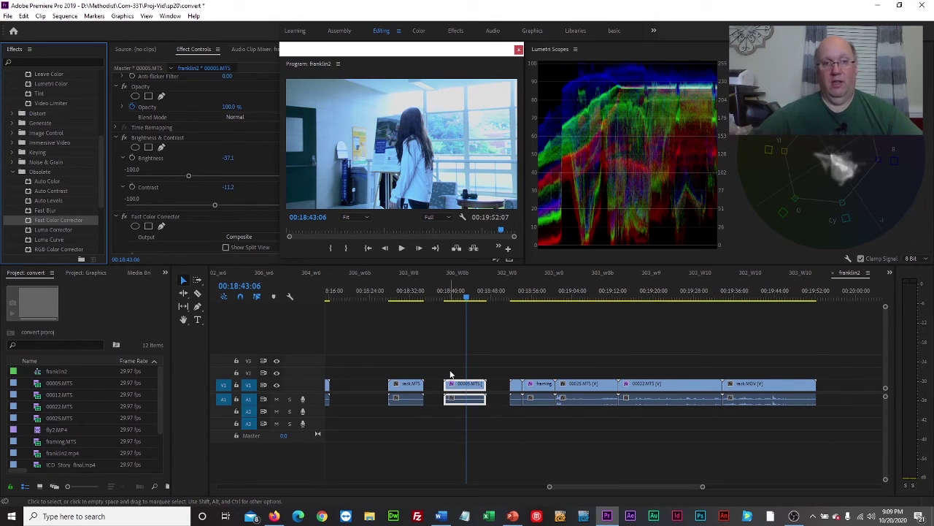
scroll(209, 181, "down", 2)
scroll(210, 181, "down", 4)
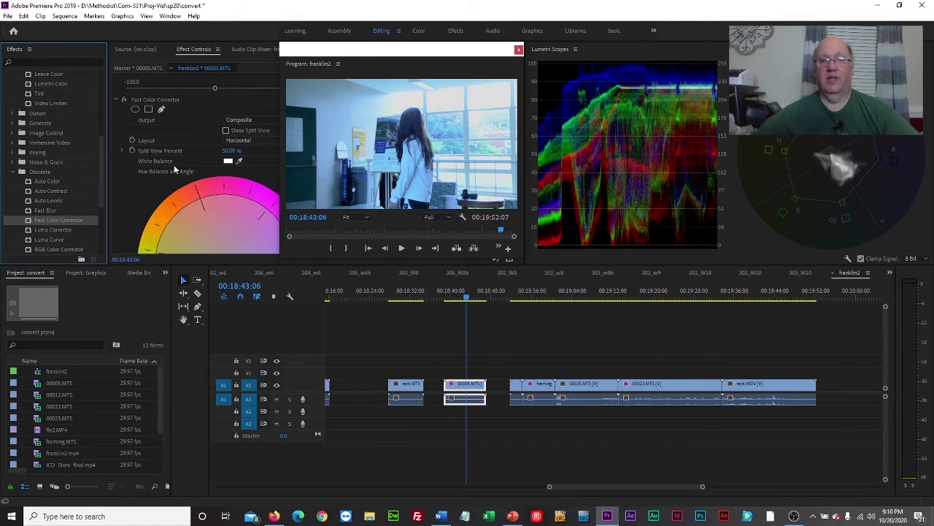
left_click(240, 162)
left_click_drag(240, 160, 420, 183)
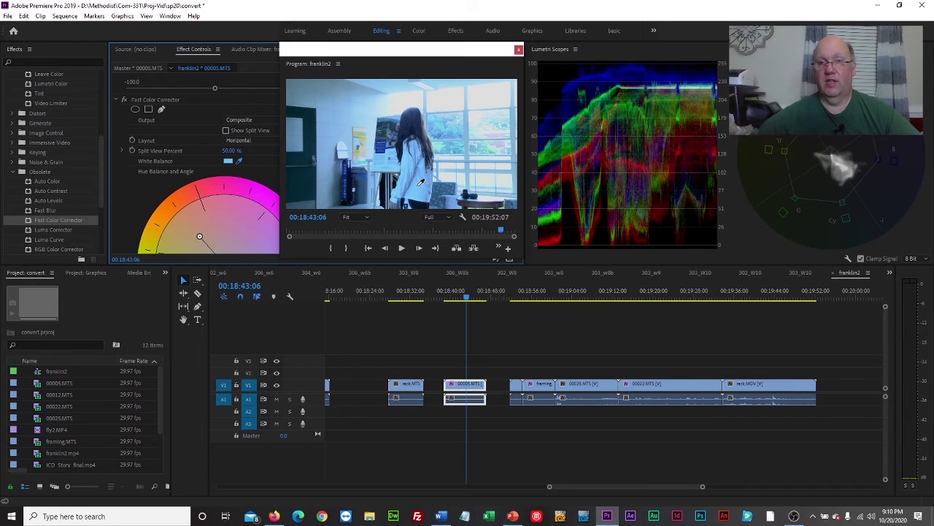
left_click_drag(421, 183, 417, 189)
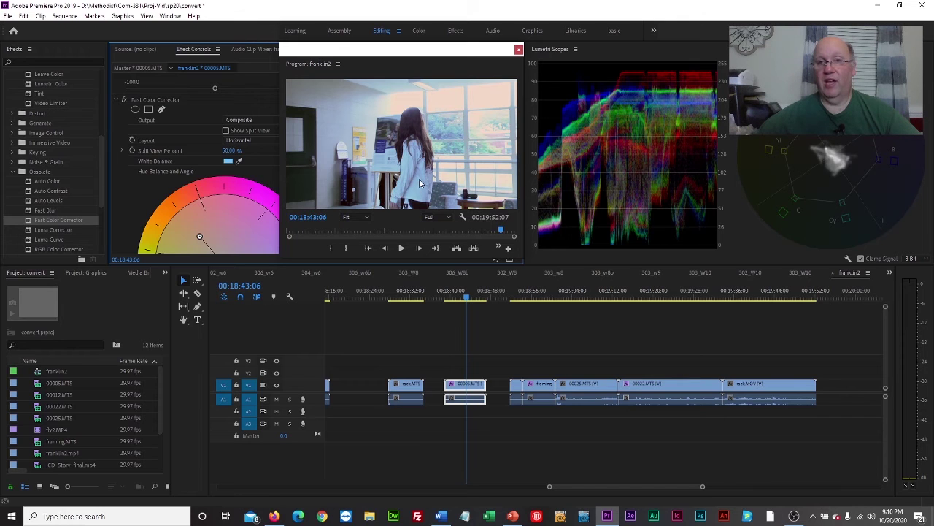
Step: Delete Fast Color Corrector from 00005.MTS and collapse the Obsolete group
mouse_move(467, 297)
left_mouse_down()
mouse_move(444, 302)
mouse_move(483, 302)
mouse_move(444, 302)
mouse_move(465, 301)
left_mouse_up()
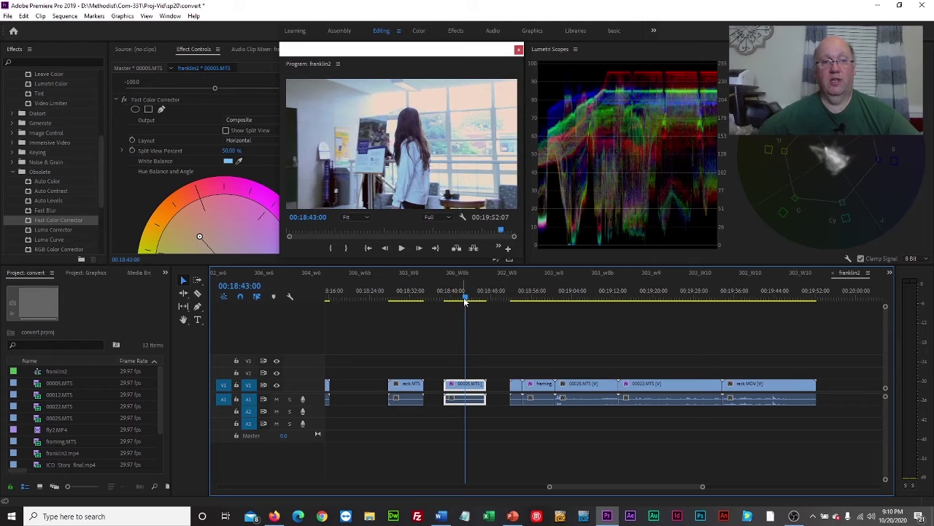
left_click(156, 100)
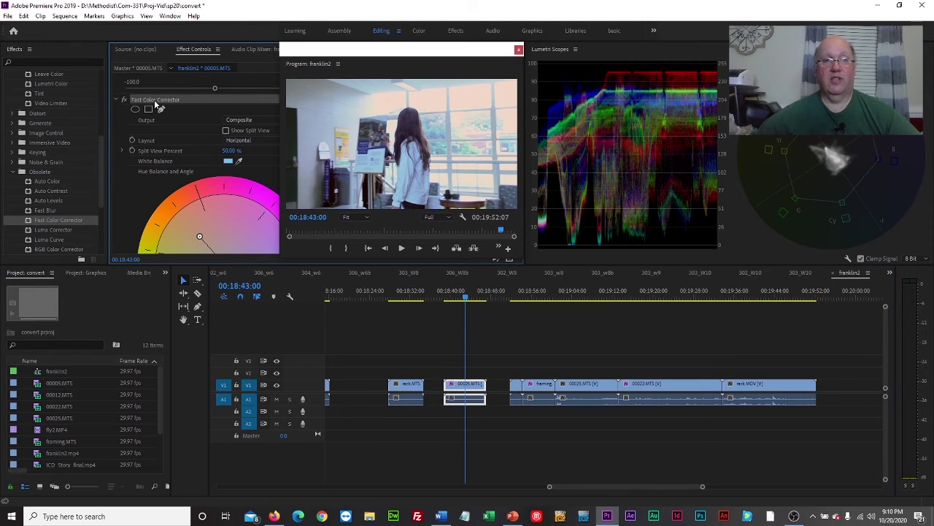
key("Delete")
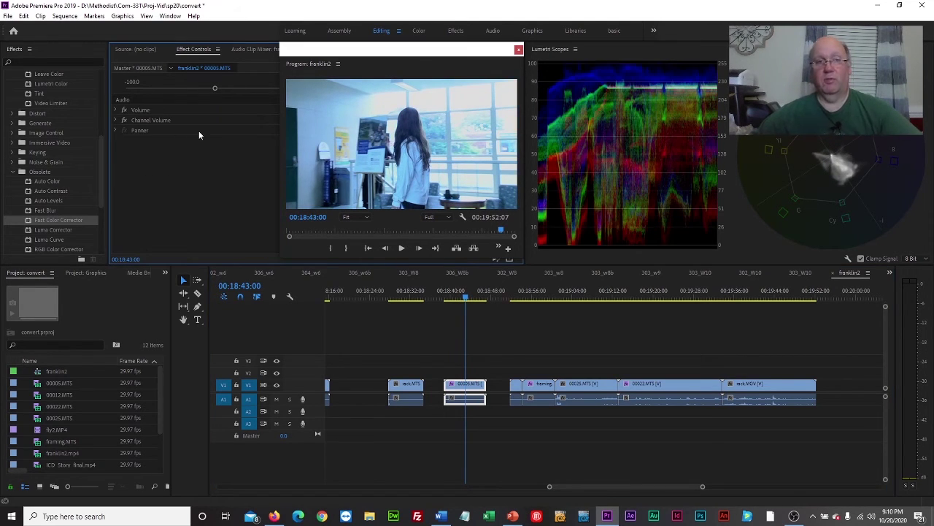
left_click(13, 171)
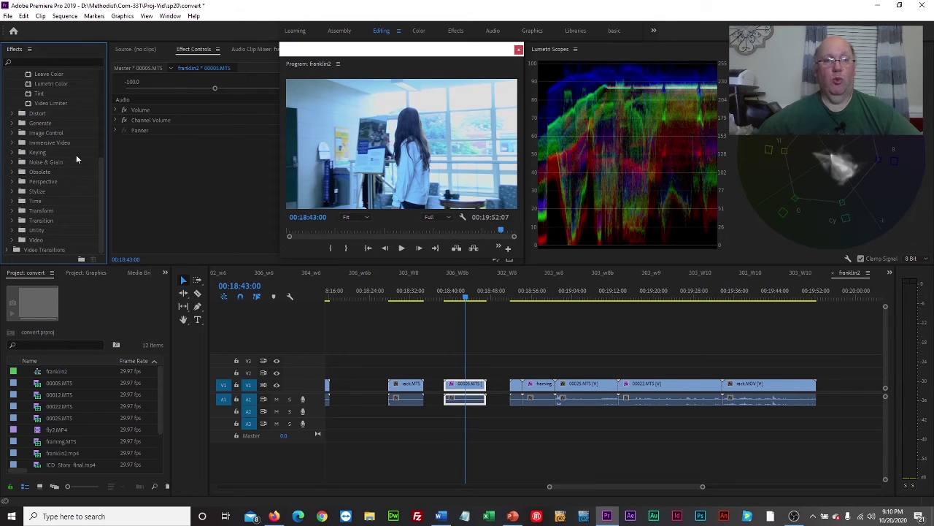
Step: Drag Lumetri Color from Color Correction onto the 00005.MTS clip, below Brightness & Contrast
scroll(76, 149, "up", 1)
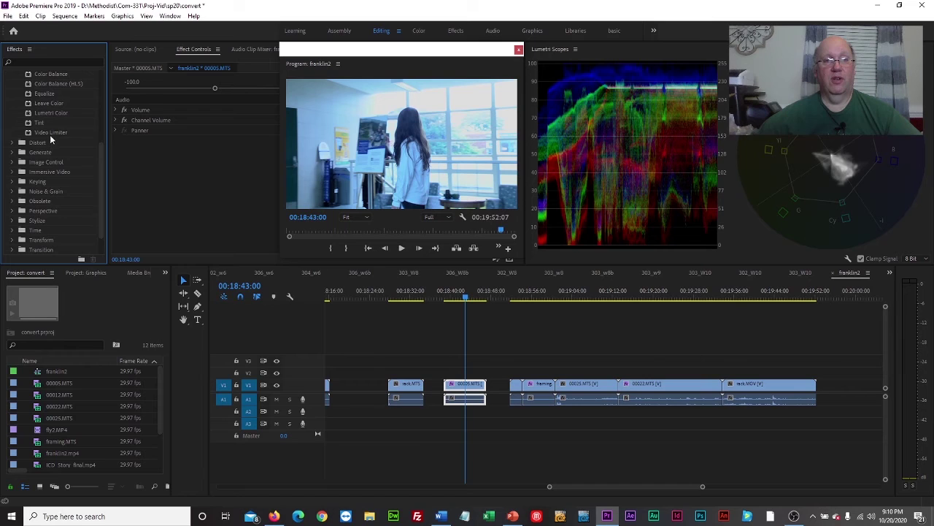
scroll(50, 138, "up", 1)
scroll(59, 152, "up", 2)
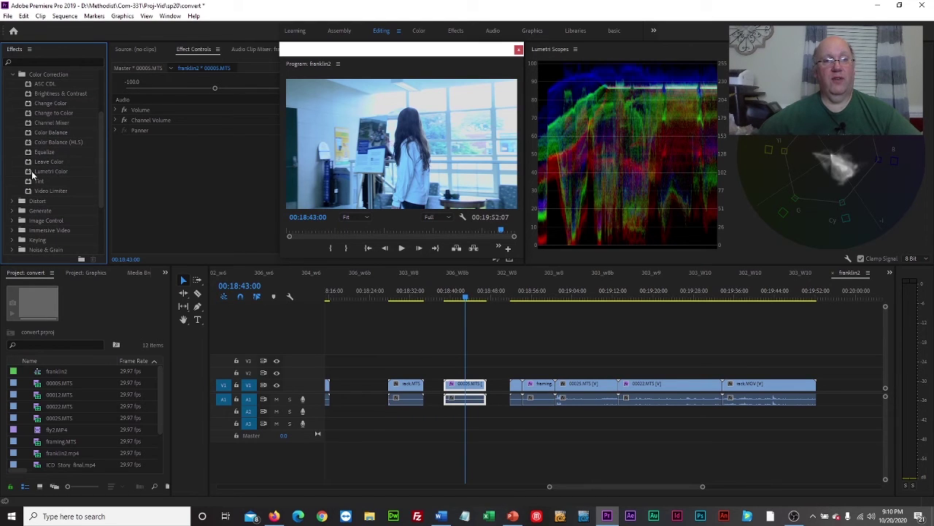
left_click(39, 172)
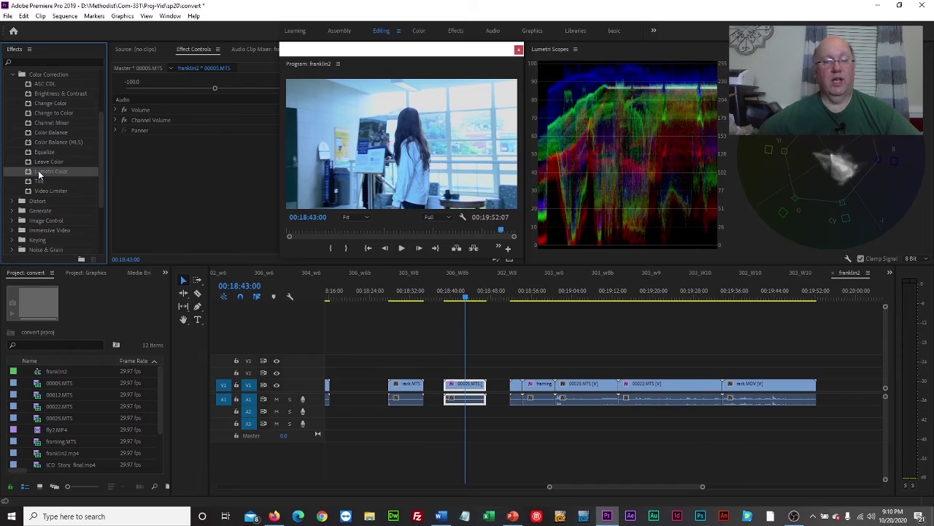
left_click_drag(39, 172, 460, 388)
scroll(180, 169, "down", 3)
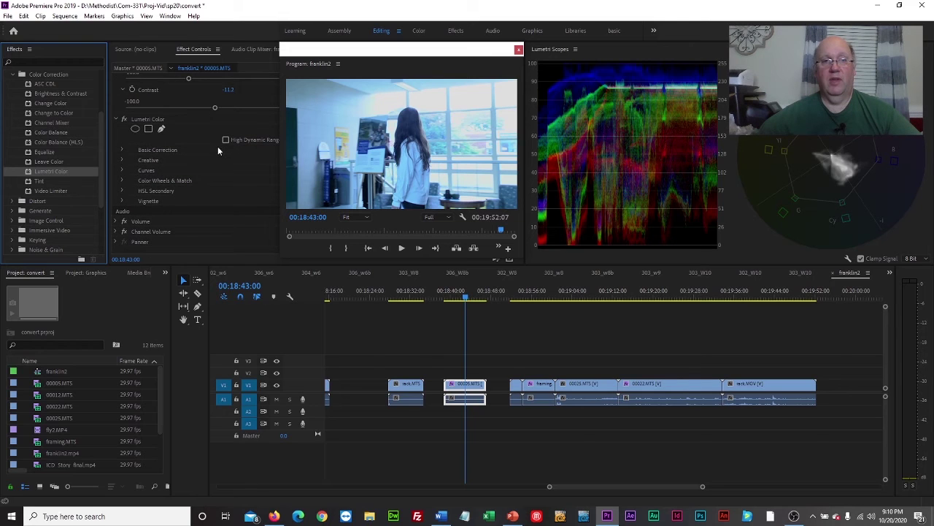
Step: Expand Basic Correction and sample white balance twice with the WB Selector on the Program monitor
left_click(122, 149)
scroll(179, 161, "down", 1)
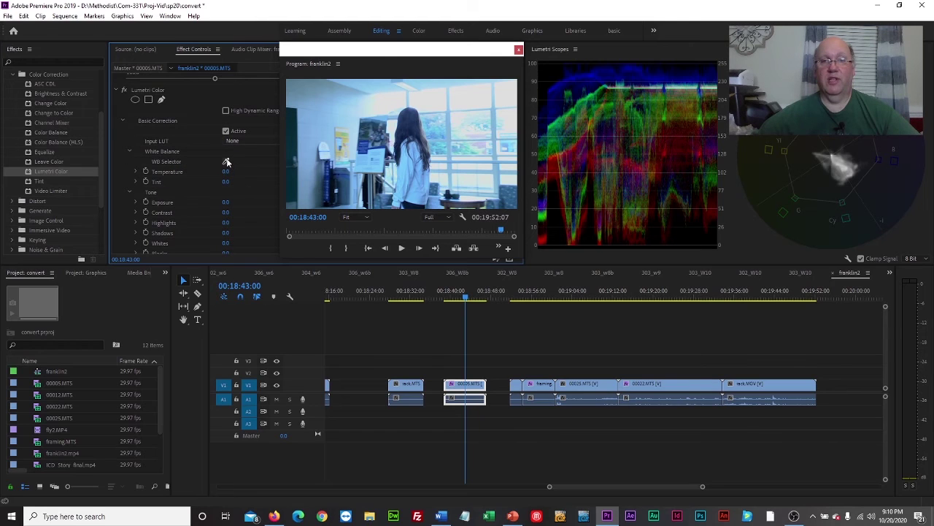
left_click(227, 162)
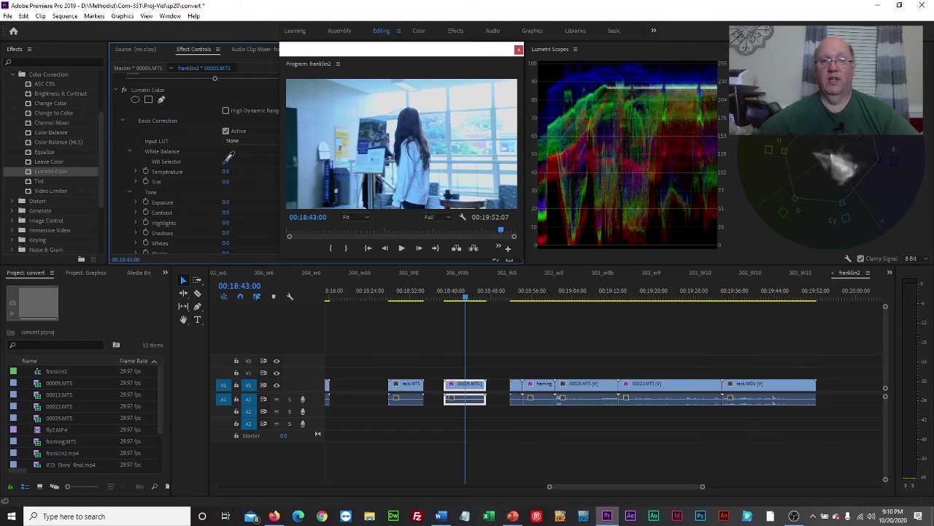
left_click(405, 175)
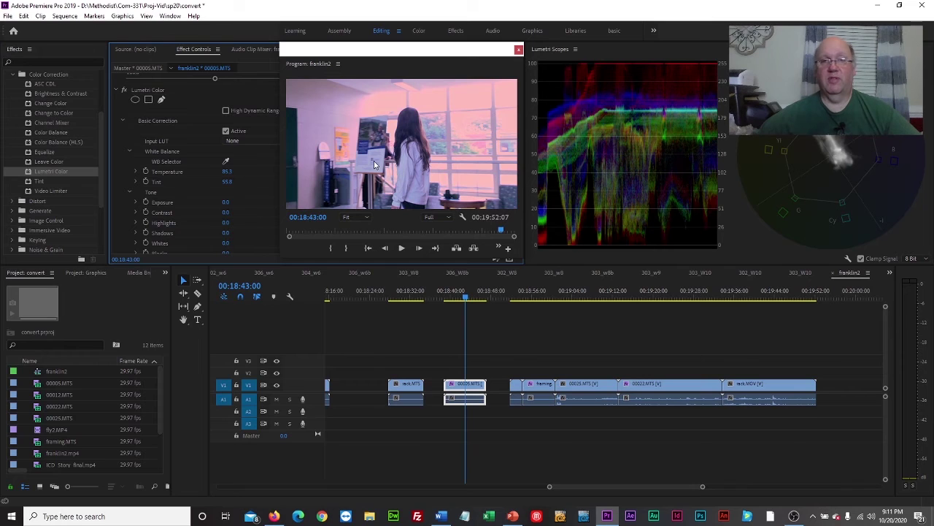
left_click(227, 159)
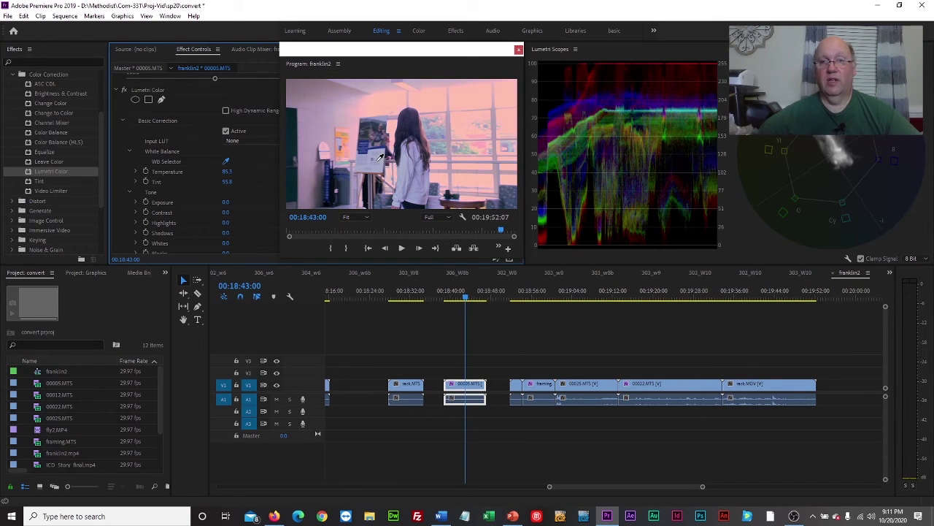
left_click(379, 159)
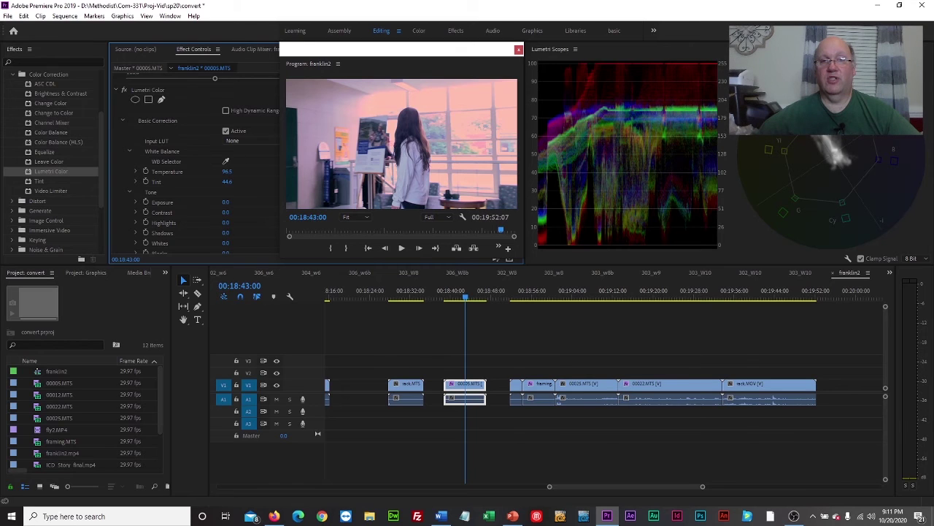
Step: Adjust Temperature to 85.5 and Tint to 45.6, then scrub to review the pink-tinted footage
mouse_move(230, 176)
left_mouse_down()
mouse_move(207, 176)
mouse_move(237, 183)
left_mouse_up()
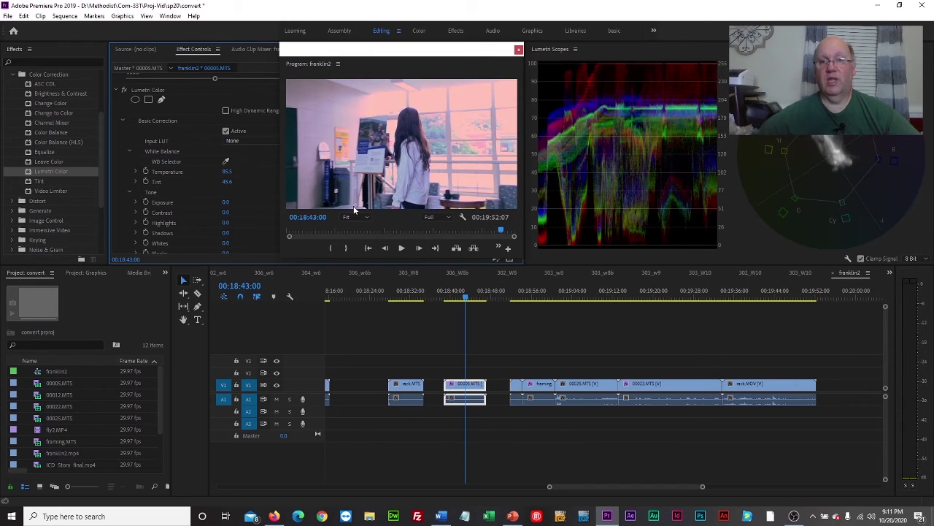
mouse_move(467, 296)
left_mouse_down()
mouse_move(448, 299)
mouse_move(461, 298)
left_mouse_up()
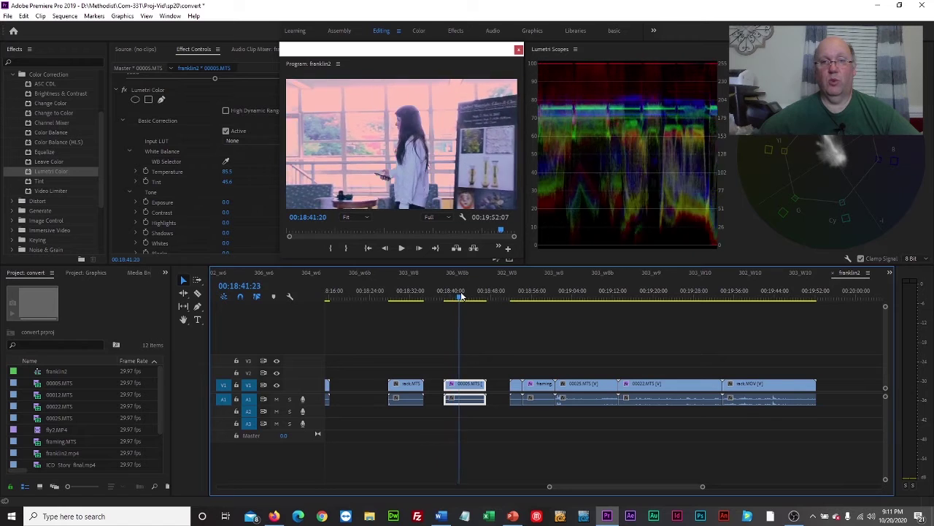
left_click(228, 181)
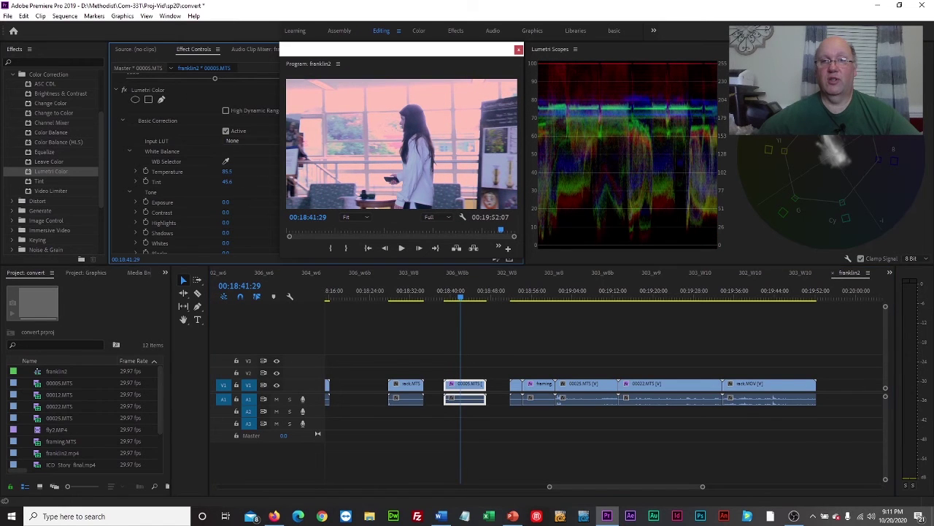
left_click(235, 170)
left_click(235, 181)
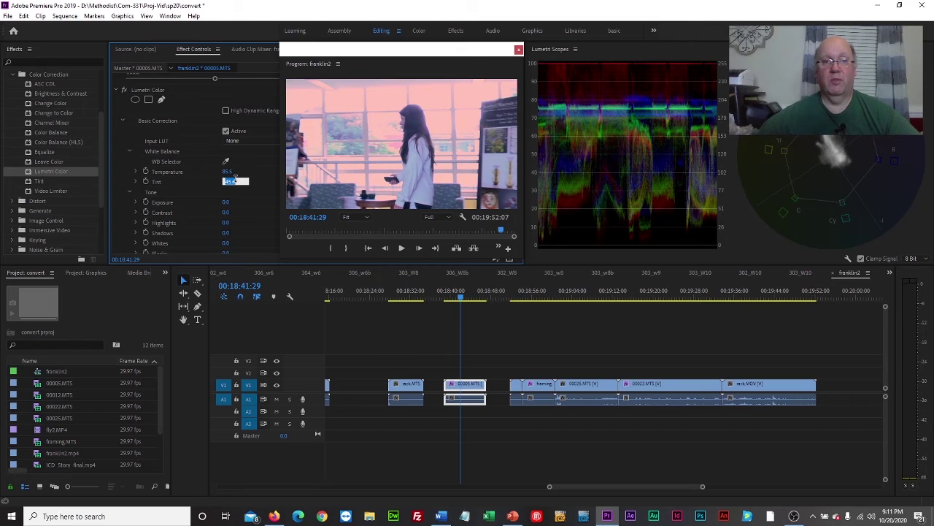
key("Return")
scroll(176, 189, "down", 1)
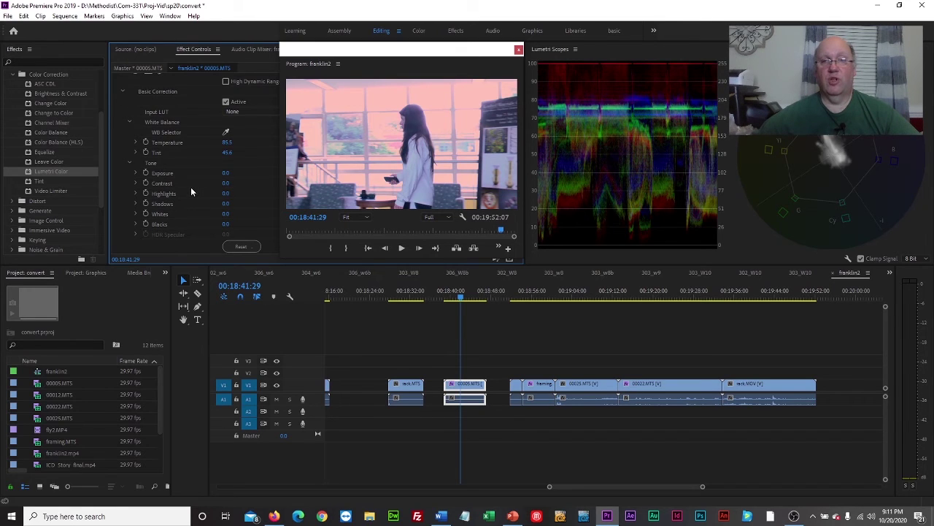
scroll(191, 190, "up", 1)
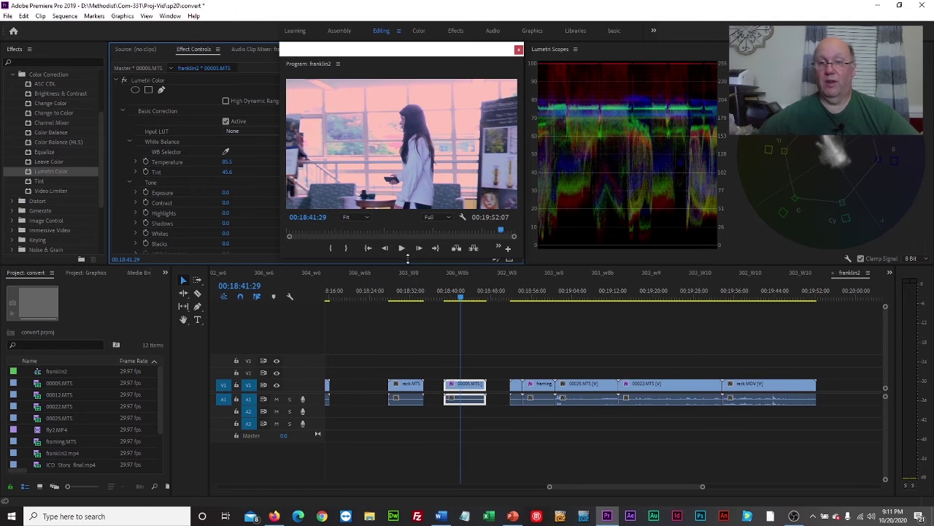
mouse_move(460, 300)
left_mouse_down()
mouse_move(527, 301)
mouse_move(450, 303)
left_mouse_up()
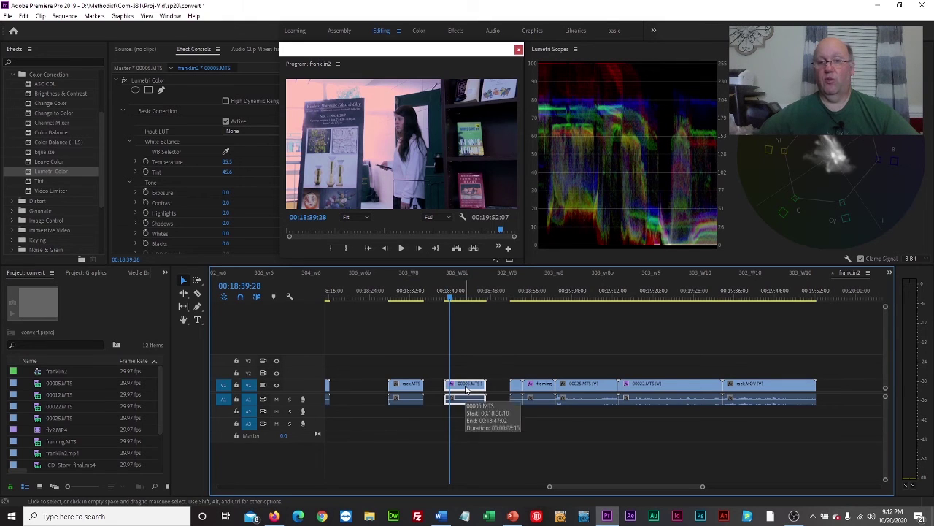
Step: Set the 00005.MTS clip's speed to 30% in Clip Speed/Duration
right_click(467, 390)
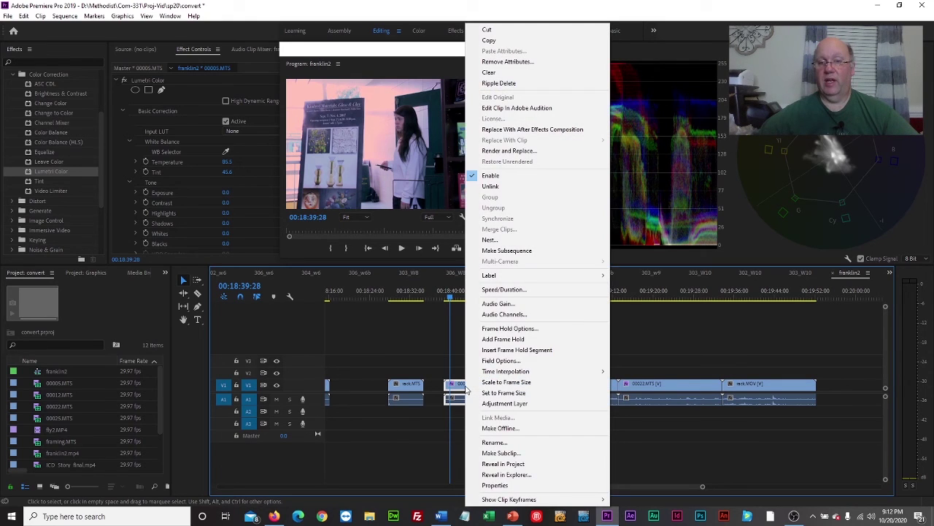
left_click(512, 289)
left_click_drag(482, 198, 322, 256)
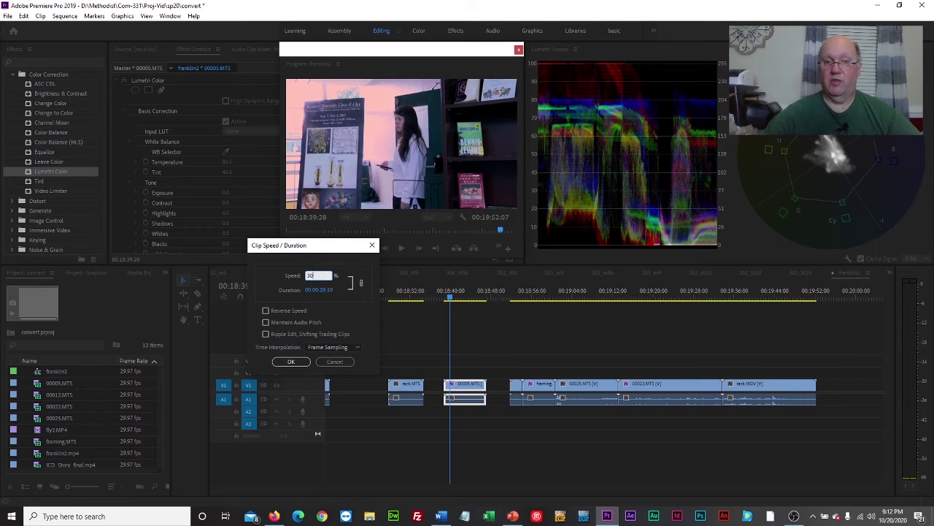
left_click(296, 362)
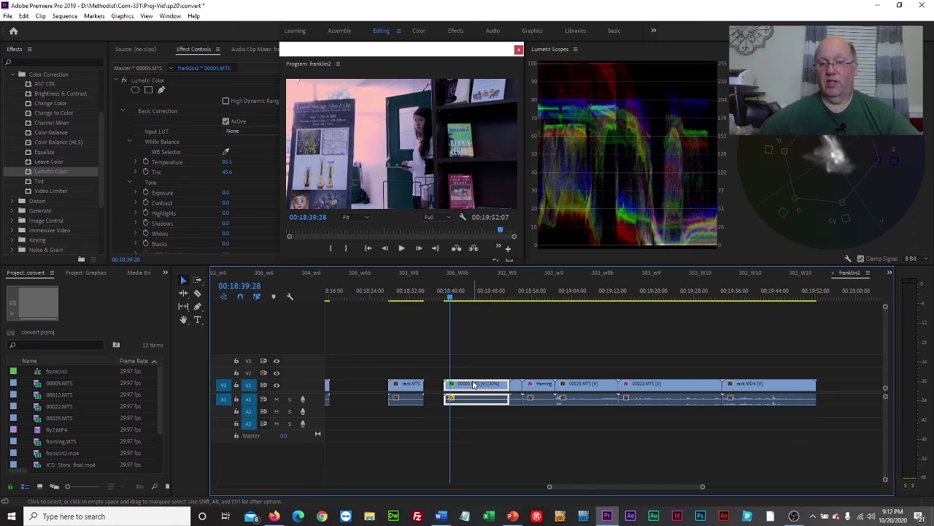
Step: Butt the slowed clip against the preceding clip and play it back from just before it
left_click_drag(470, 385, 451, 385)
left_click_drag(424, 299, 429, 301)
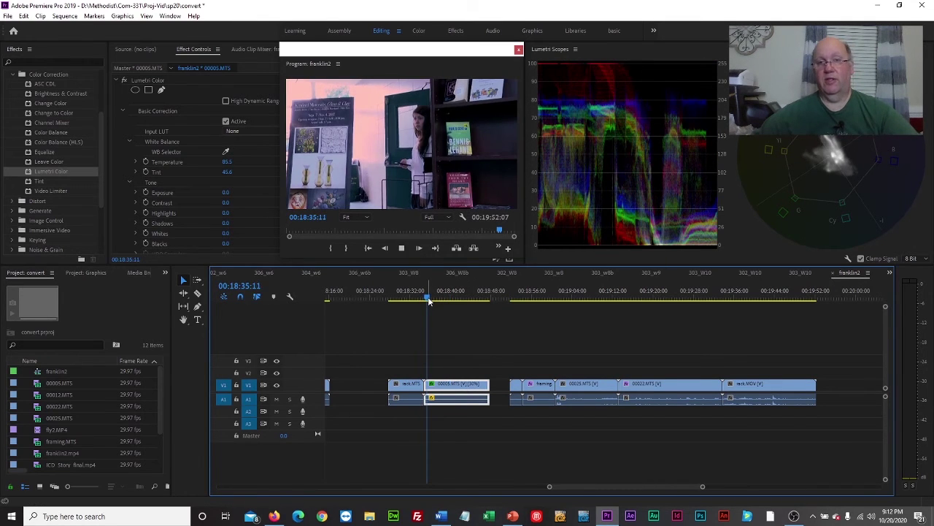
key("space")
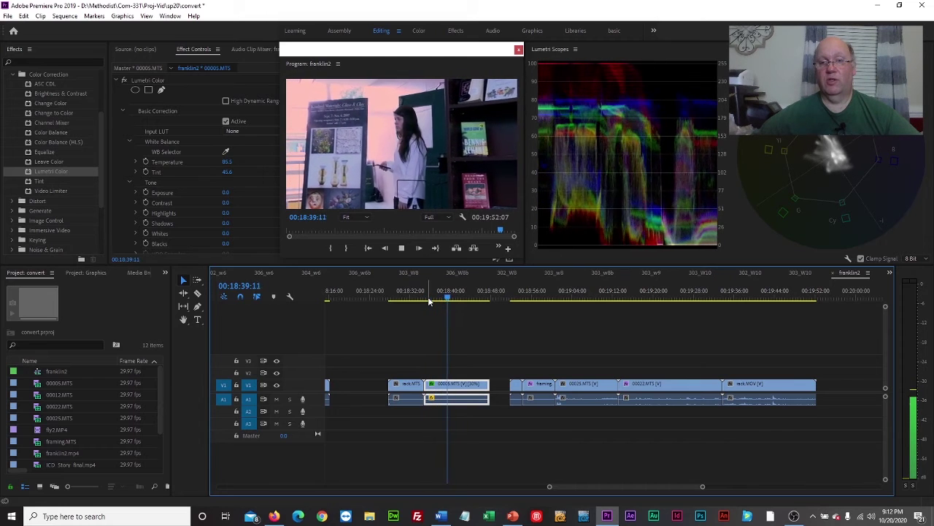
left_click(402, 248)
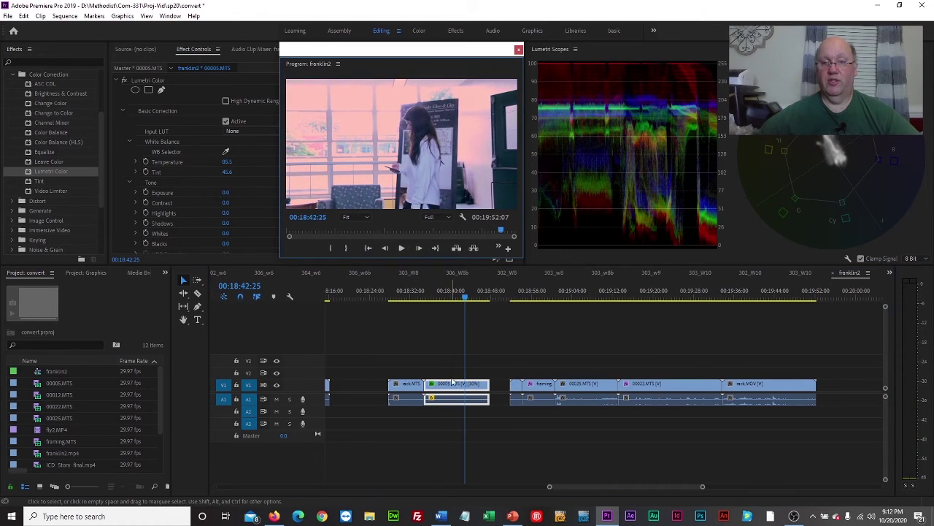
Step: Set the 00005.MTS clip to 300% speed with Reverse Speed enabled
right_click(453, 385)
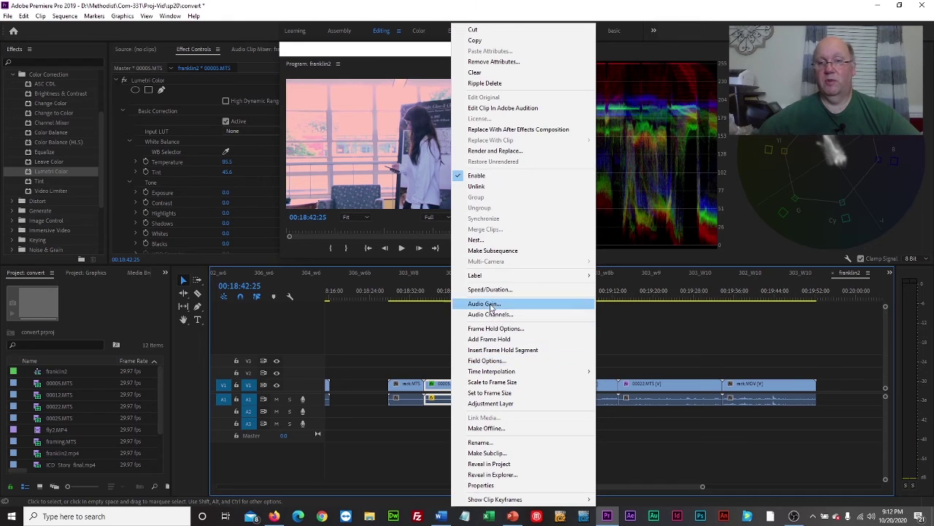
left_click(490, 290)
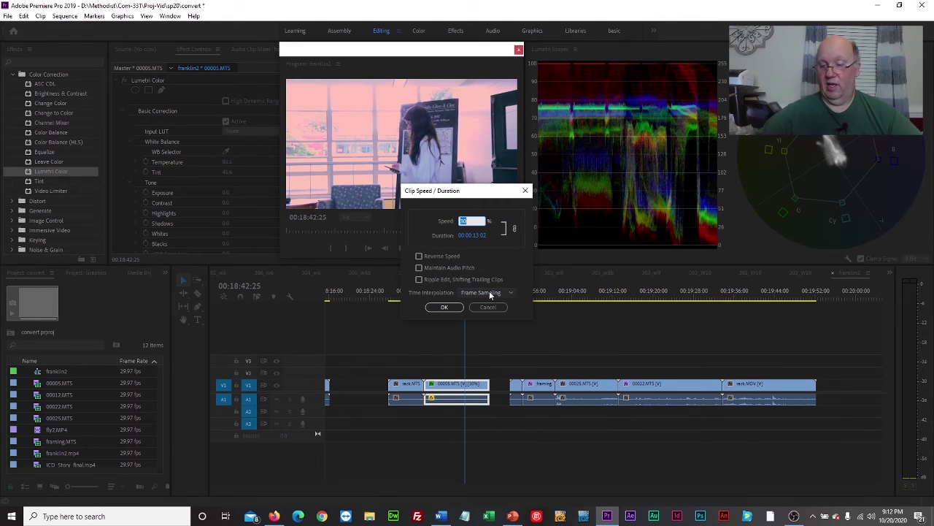
type("300")
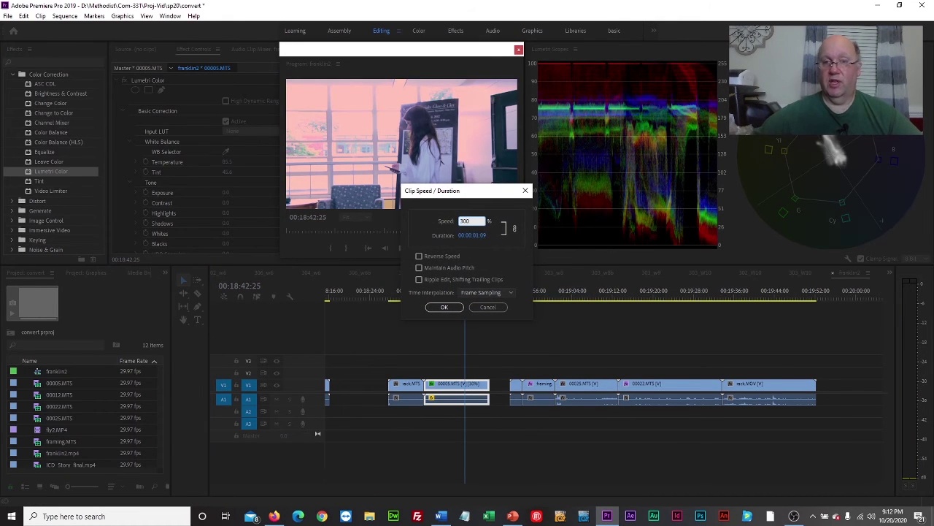
left_click(419, 256)
left_click(443, 306)
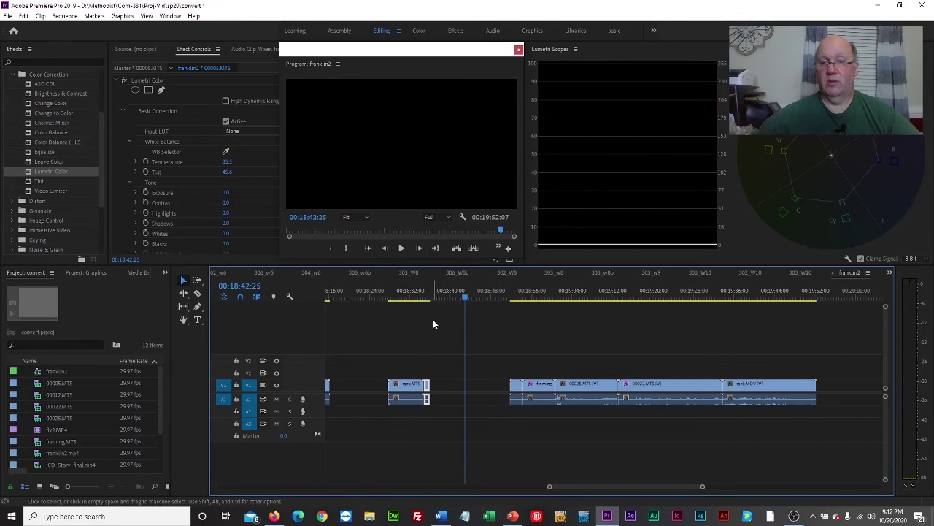
Step: Play the reversed one-second clip from just before it
left_click_drag(434, 294, 426, 296)
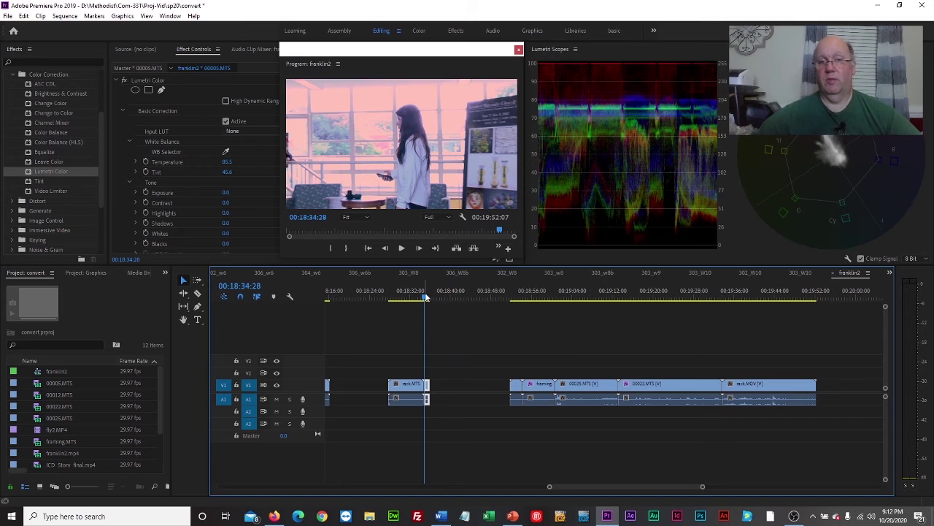
key("space")
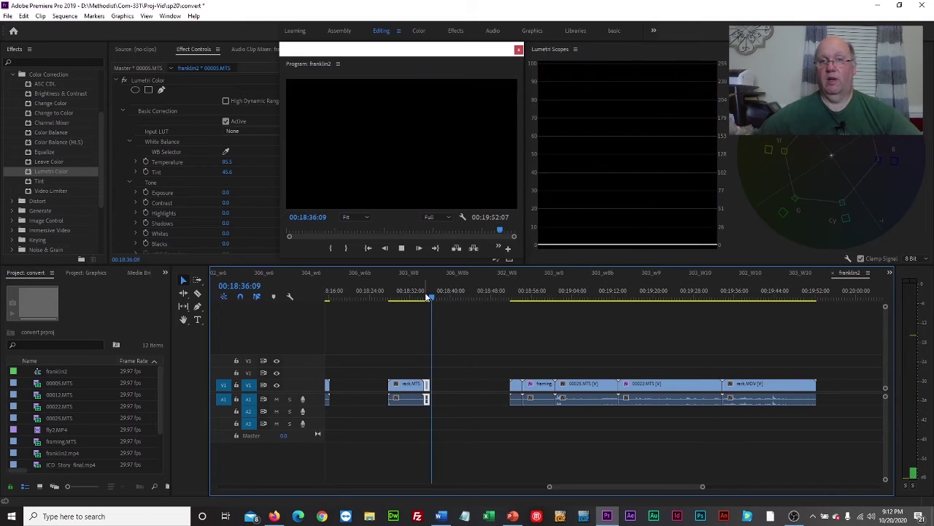
key("space")
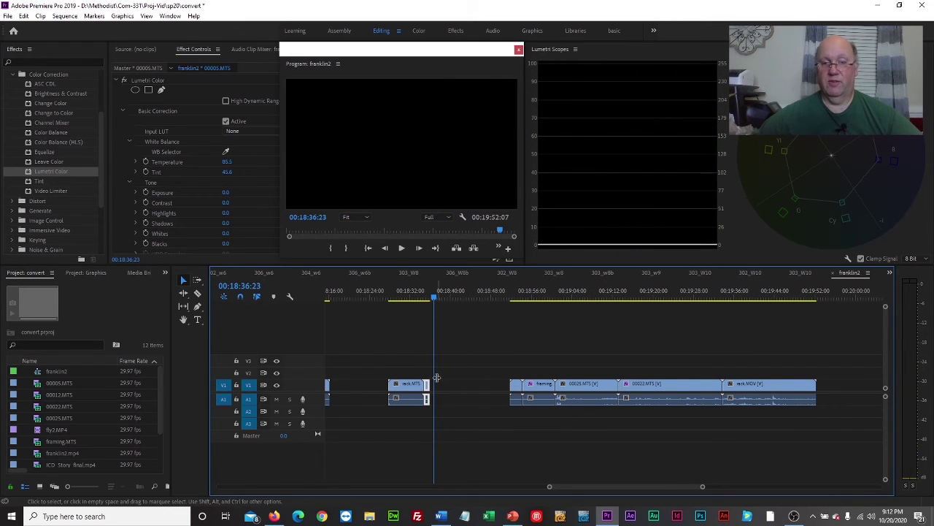
Step: Restore the 00005.MTS clip to 100% forward speed in Clip Speed/Duration
right_click(428, 387)
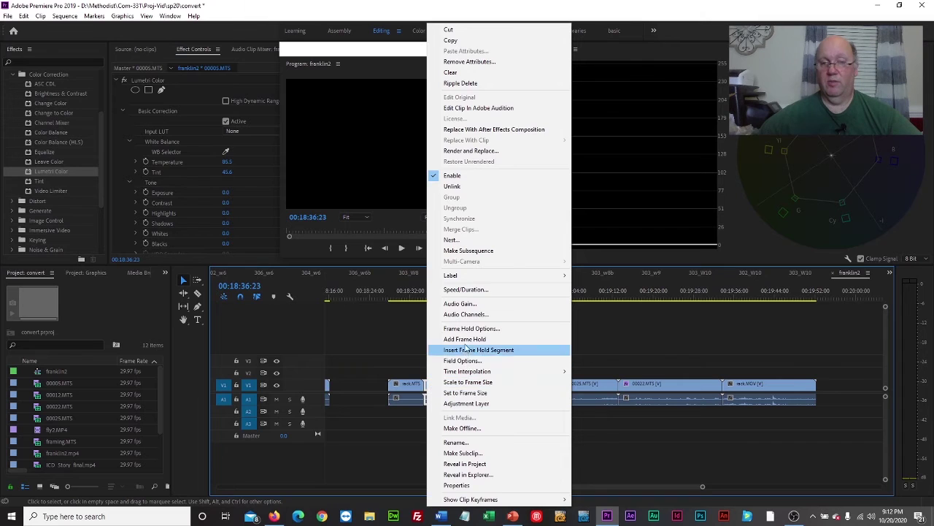
left_click(466, 289)
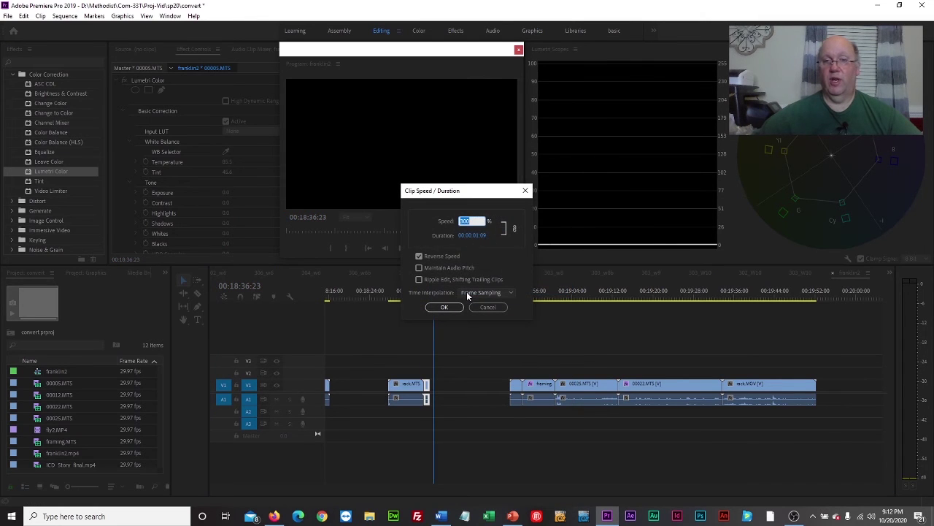
left_click(470, 221)
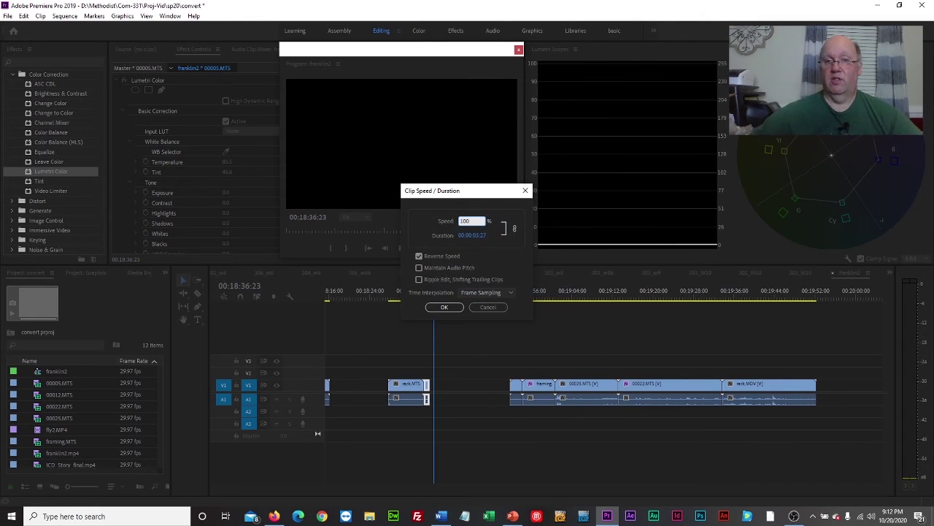
left_click(443, 306)
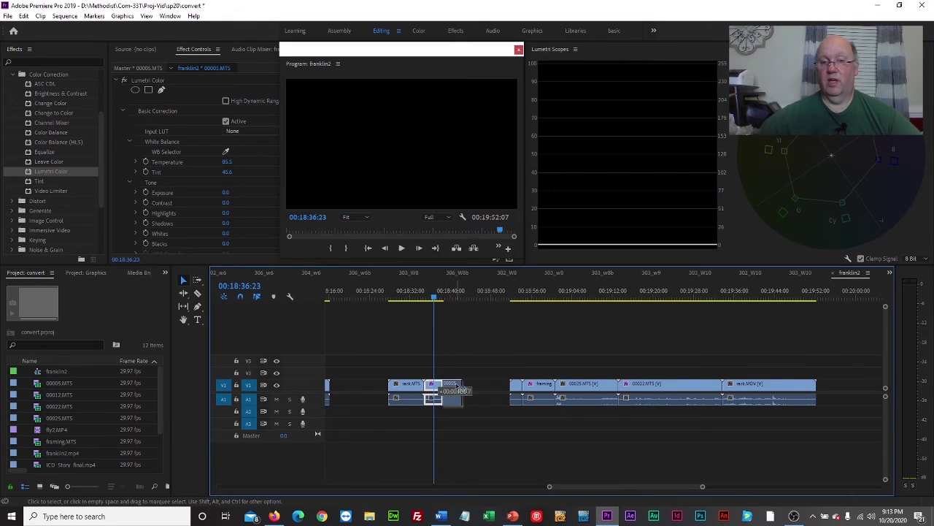
Step: Shift the clip later, extend its end to about 3:27, and scrub through it
left_click_drag(439, 387, 458, 387)
left_click(440, 297)
left_click_drag(441, 297, 469, 297)
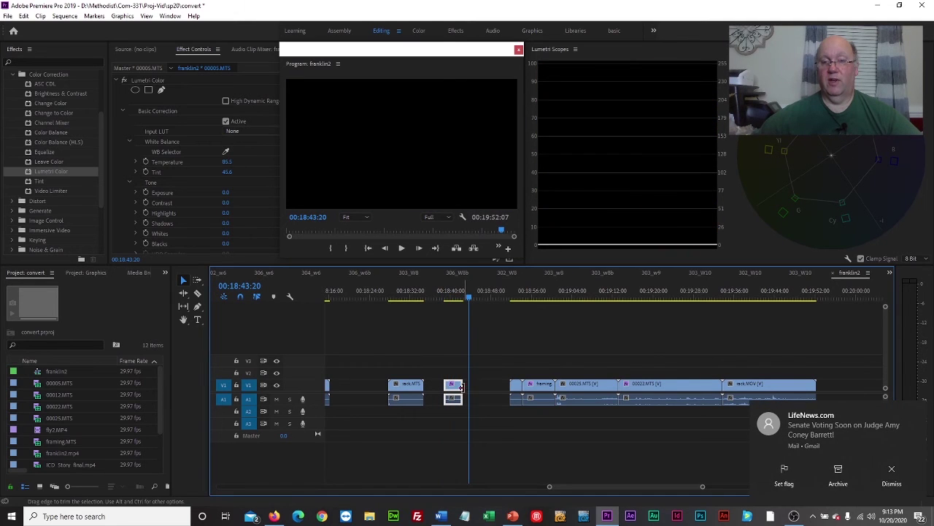
left_click_drag(462, 387, 485, 383)
left_click(476, 298)
left_click_drag(476, 302, 481, 303)
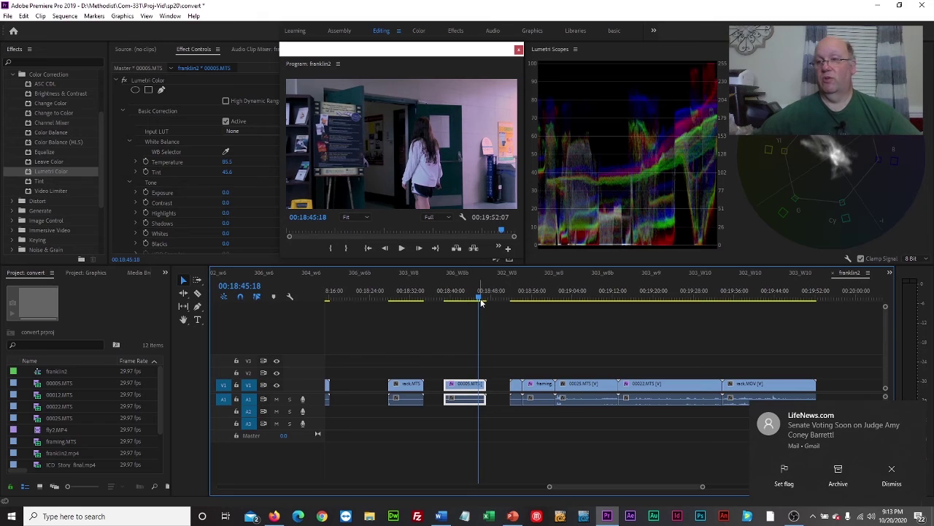
Step: Check frames around the 00005.MTS clip, including the footage at 17:01:08
left_click(507, 291)
left_click(515, 292)
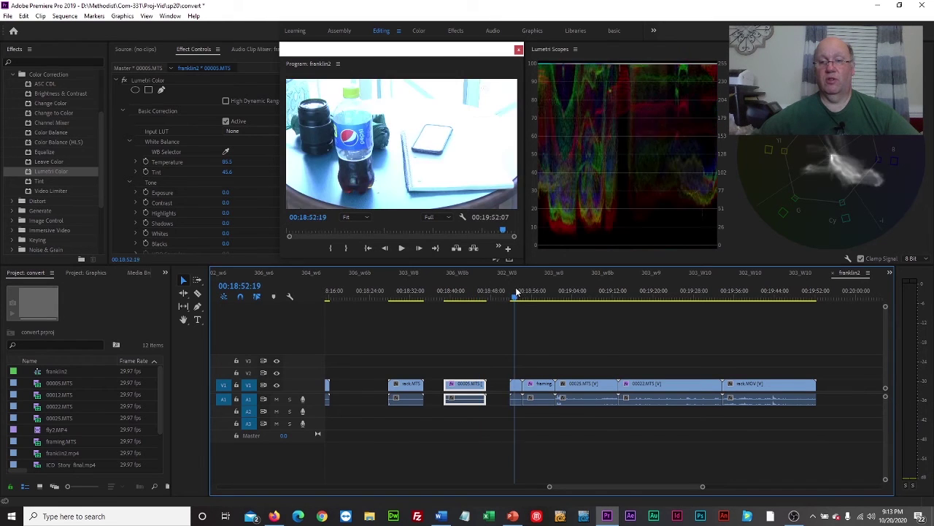
left_click(459, 292)
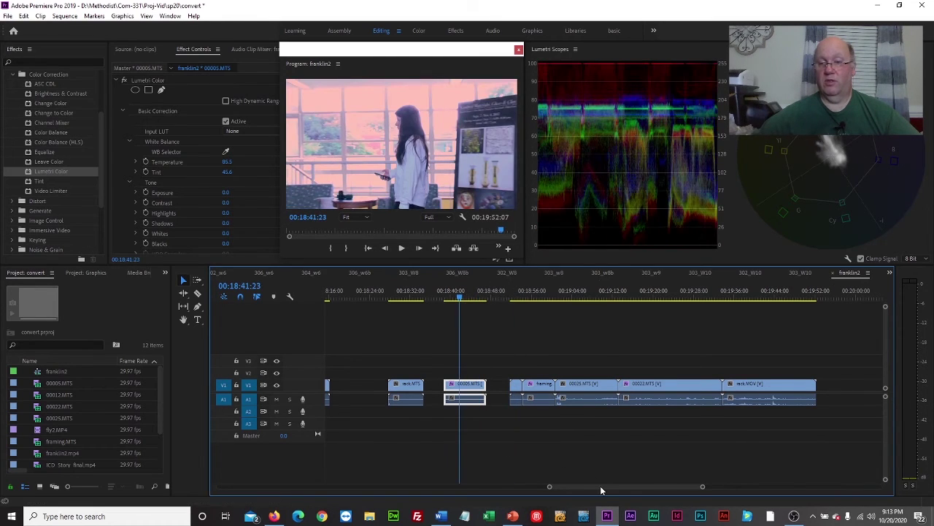
left_click_drag(600, 485, 567, 486)
left_click(497, 291)
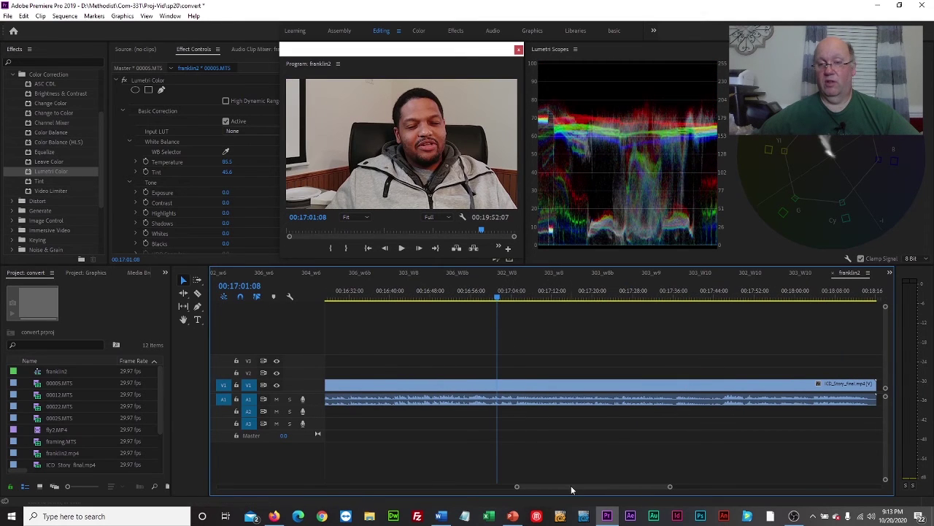
Step: Scroll the timeline to fly2.MP4, scrub the drone footage, and collapse Color Correction
left_click_drag(571, 485, 441, 485)
left_click(437, 292)
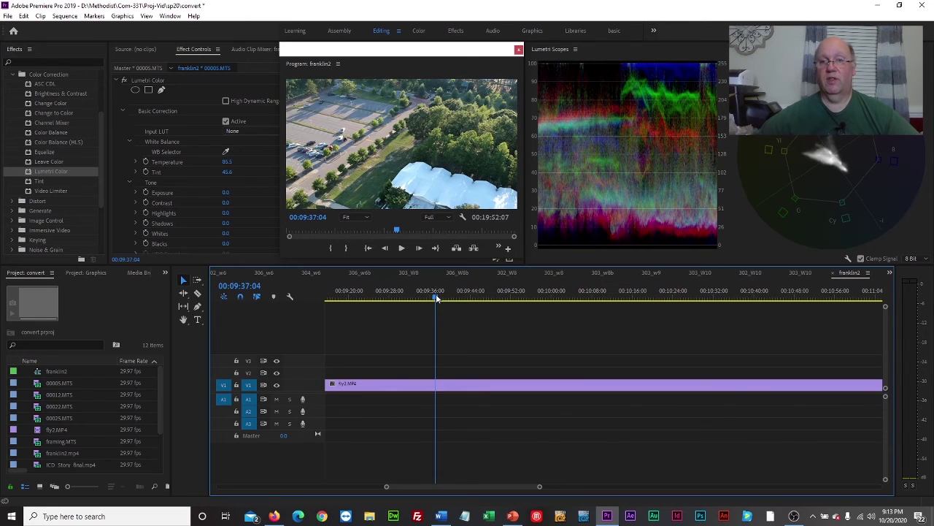
left_click_drag(438, 295, 425, 330)
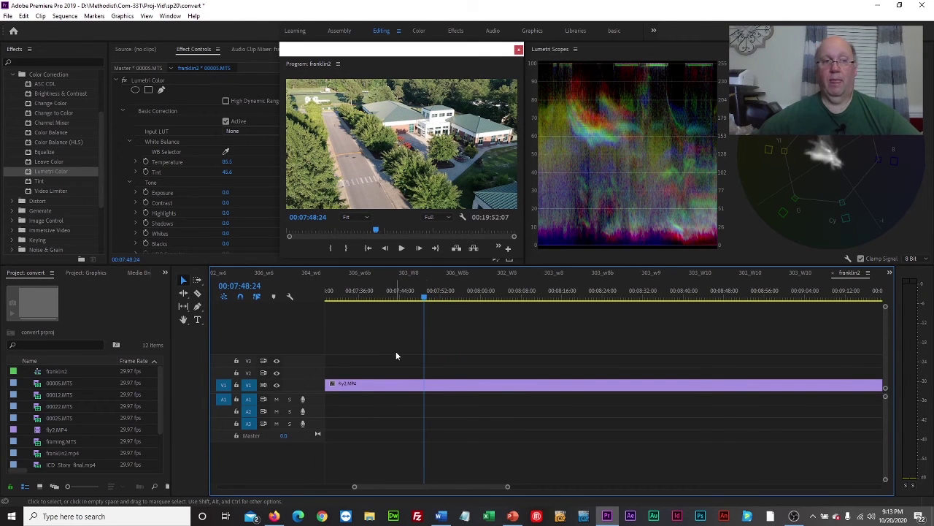
left_click(20, 74)
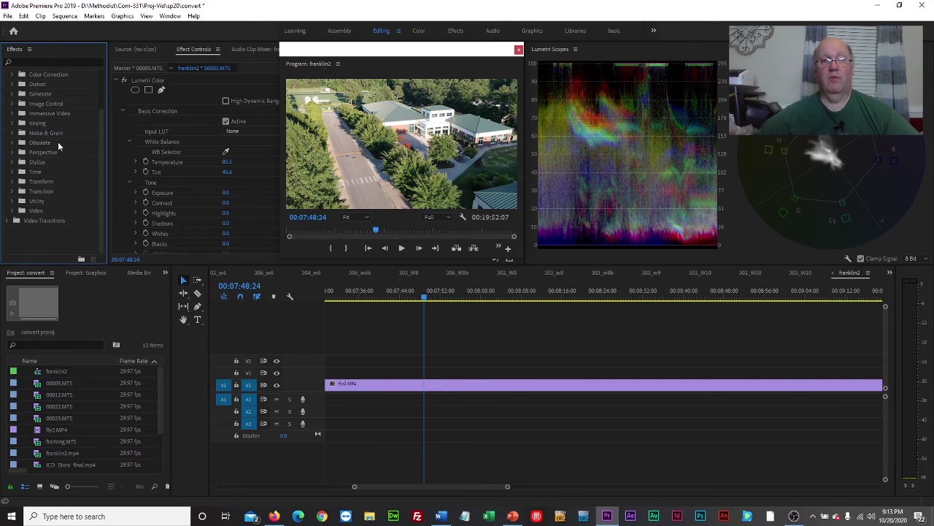
mouse_move(101, 146)
left_mouse_down()
mouse_move(100, 124)
mouse_move(98, 162)
left_mouse_up()
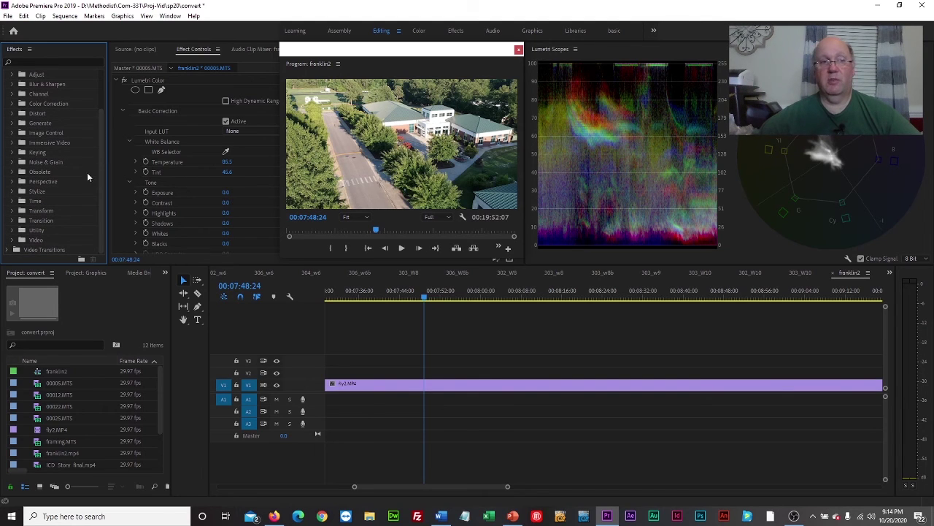
Step: Apply Color Emboss from the Stylize group to the fly2.MP4 clip
left_click(13, 191)
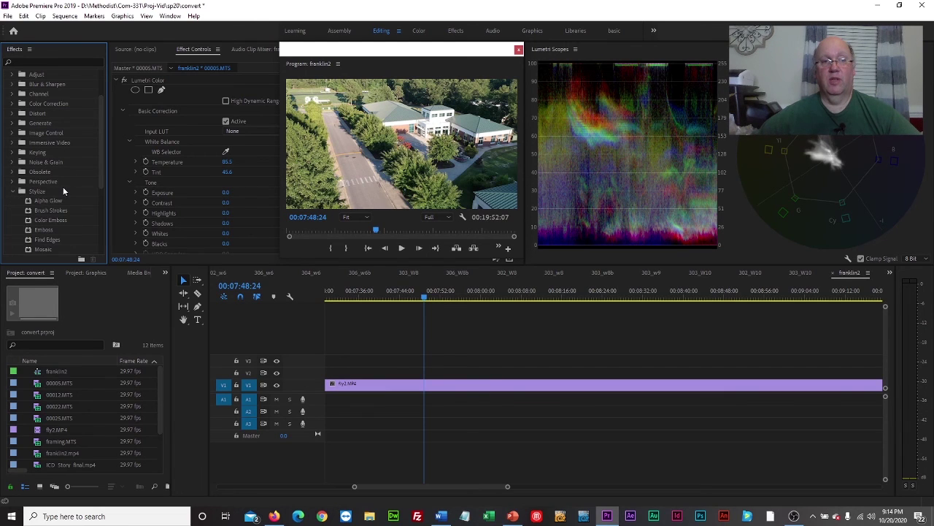
scroll(63, 190, "down", 2)
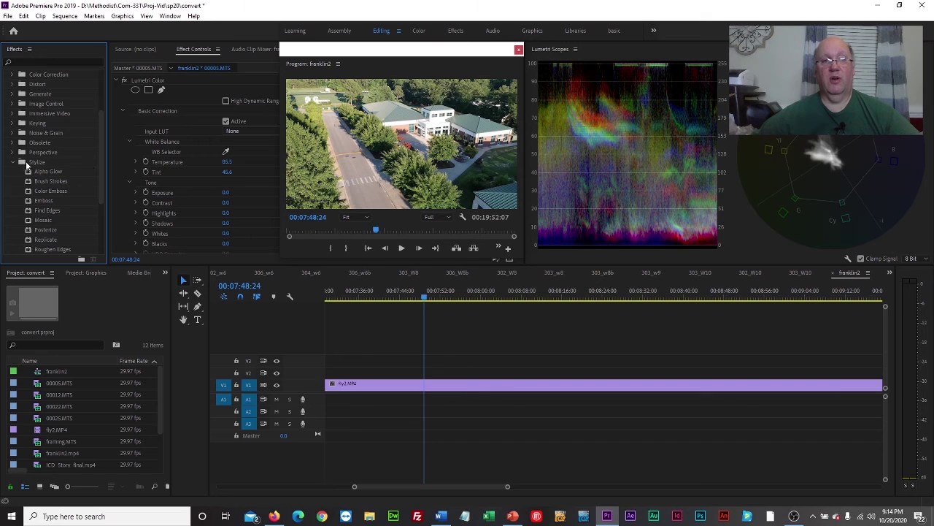
left_click(45, 201)
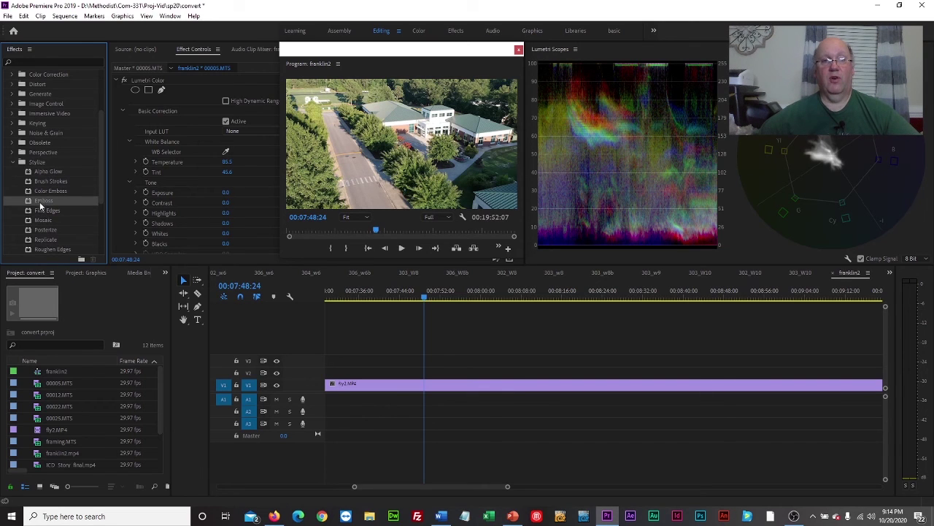
left_click_drag(43, 192, 378, 384)
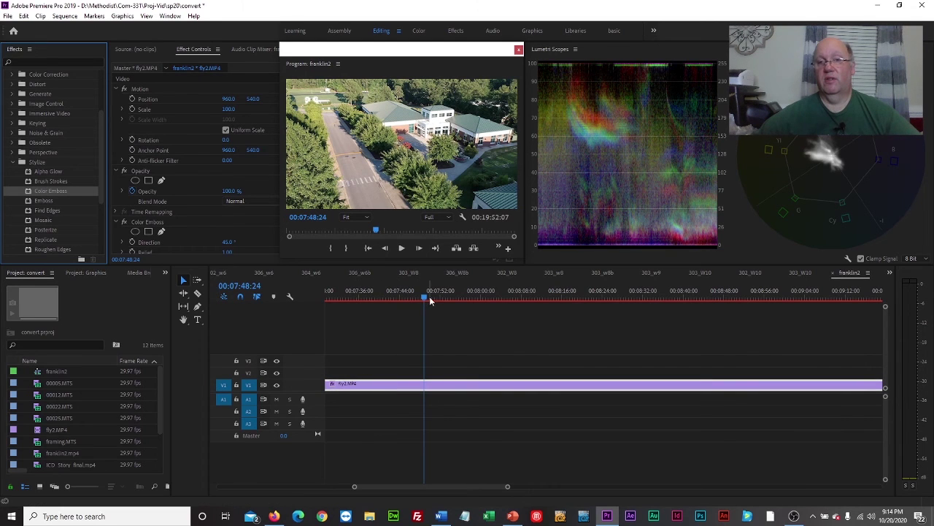
Step: Delete Color Emboss from the clip in Effect Controls
scroll(189, 209, "down", 1)
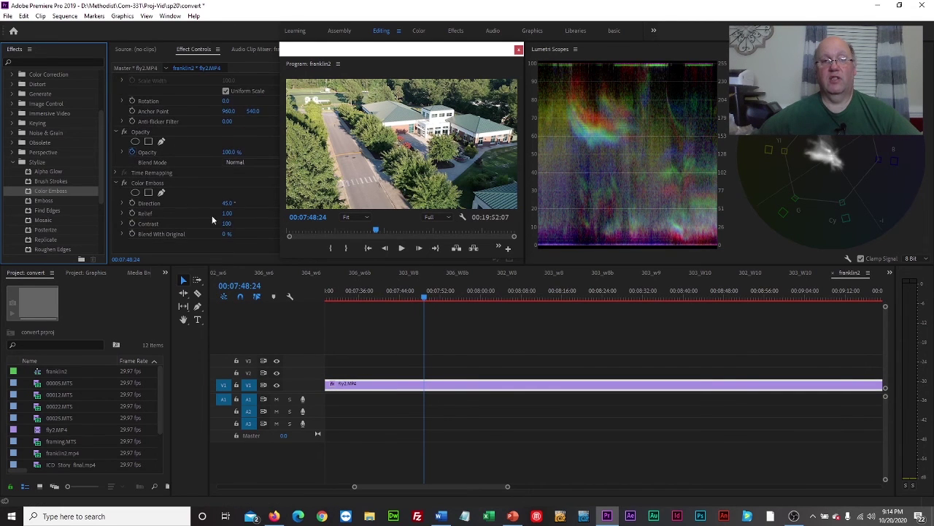
scroll(152, 194, "down", 1)
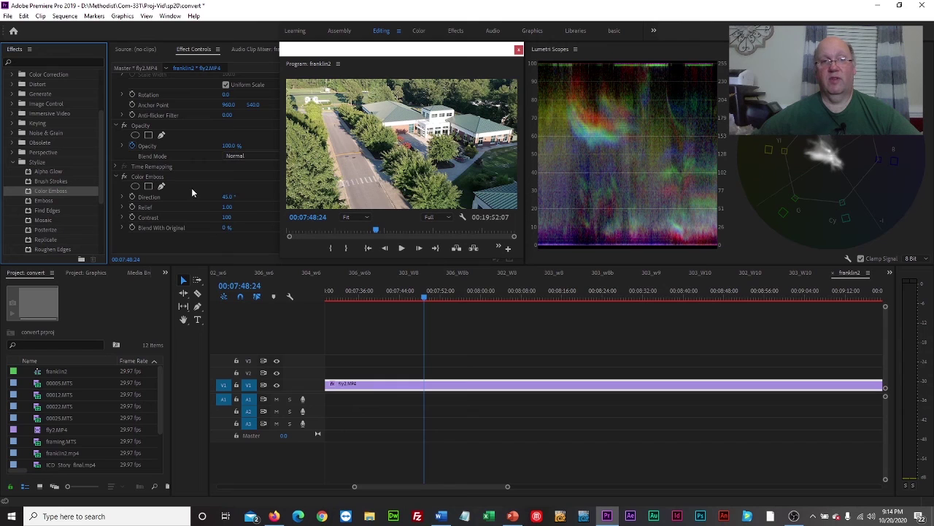
left_click(157, 179)
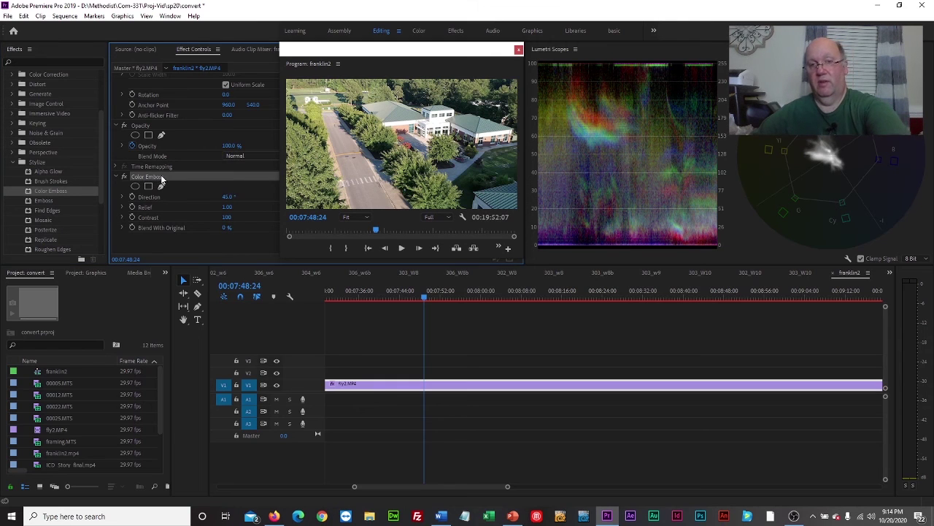
key("Delete")
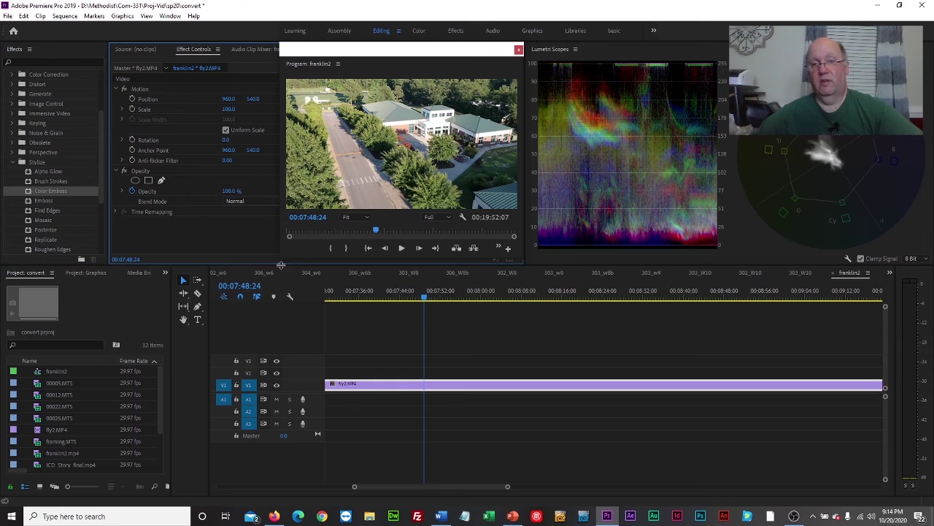
Step: Apply Emboss to fly2.MP4, preview a few frames, then delete it in Effect Controls
left_click(47, 202)
left_click_drag(41, 203, 414, 389)
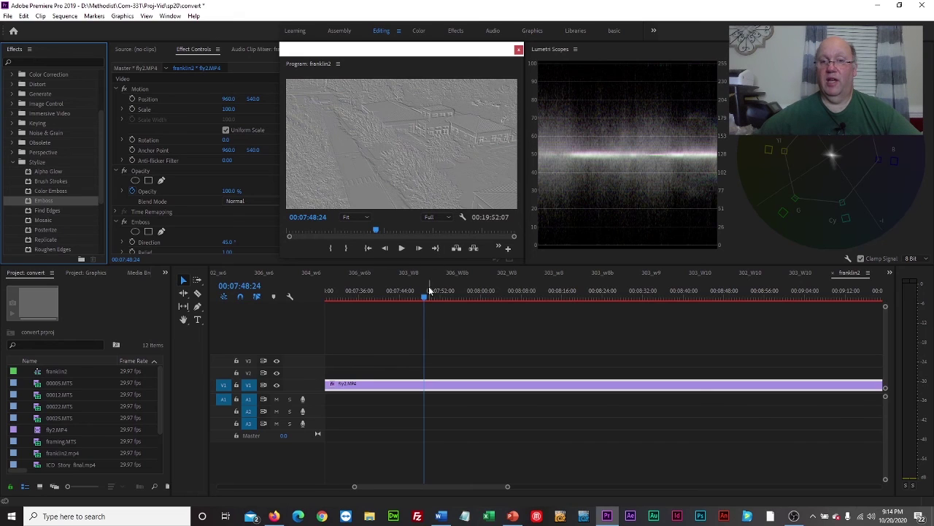
mouse_move(424, 297)
left_mouse_down()
mouse_move(529, 304)
mouse_move(412, 301)
left_mouse_up()
left_click(141, 222)
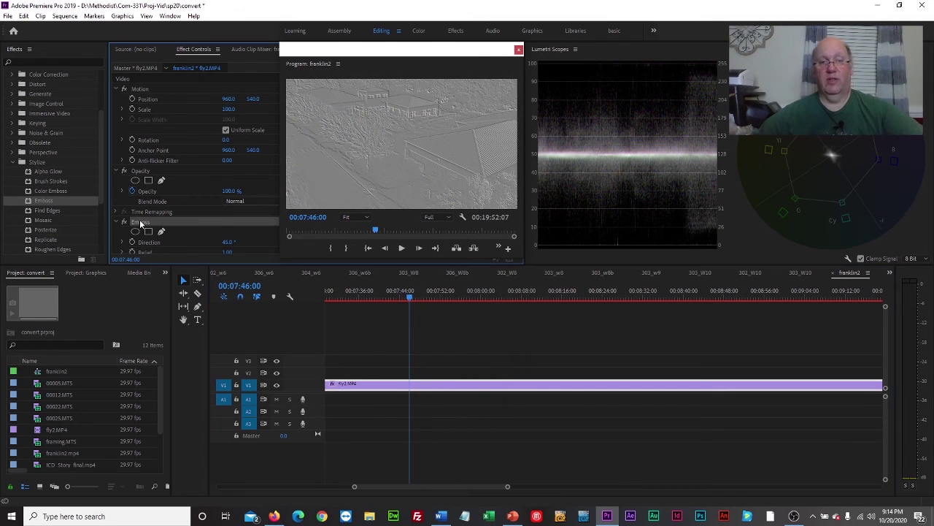
key("Delete")
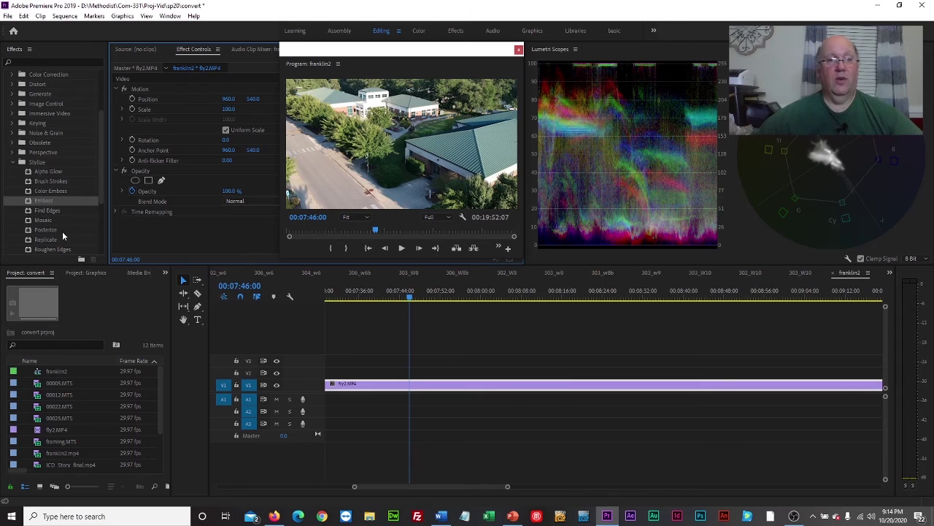
Step: Add Black & White from Image Control to fly2.MP4 for a grayscale preview, then delete it
left_click(15, 163)
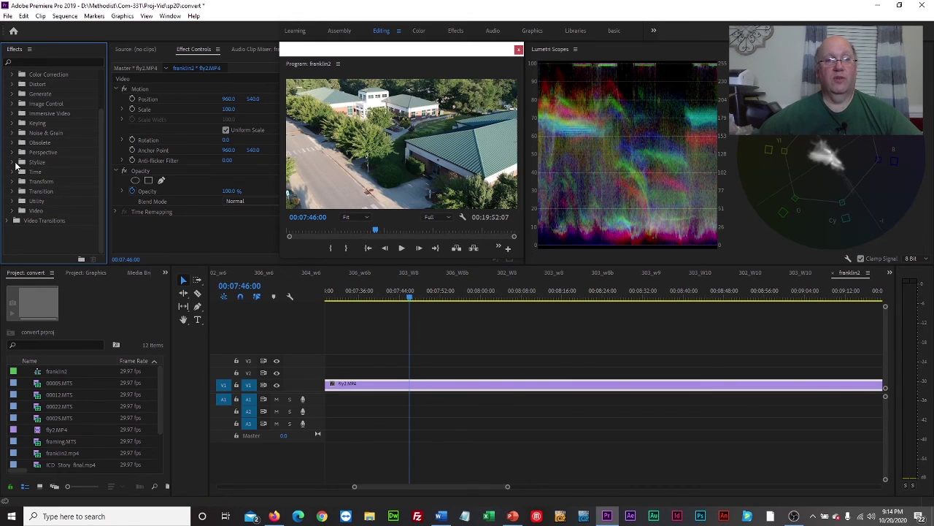
left_click(12, 103)
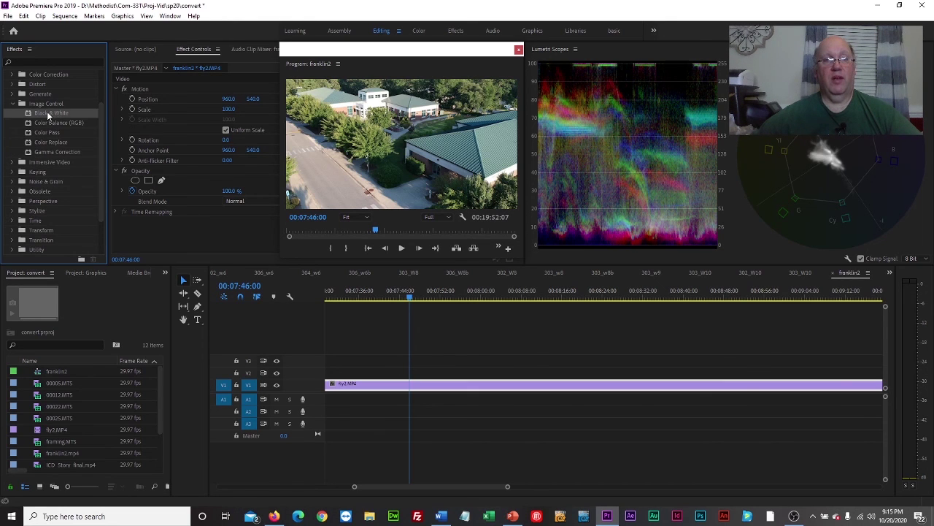
left_click_drag(47, 113, 404, 388)
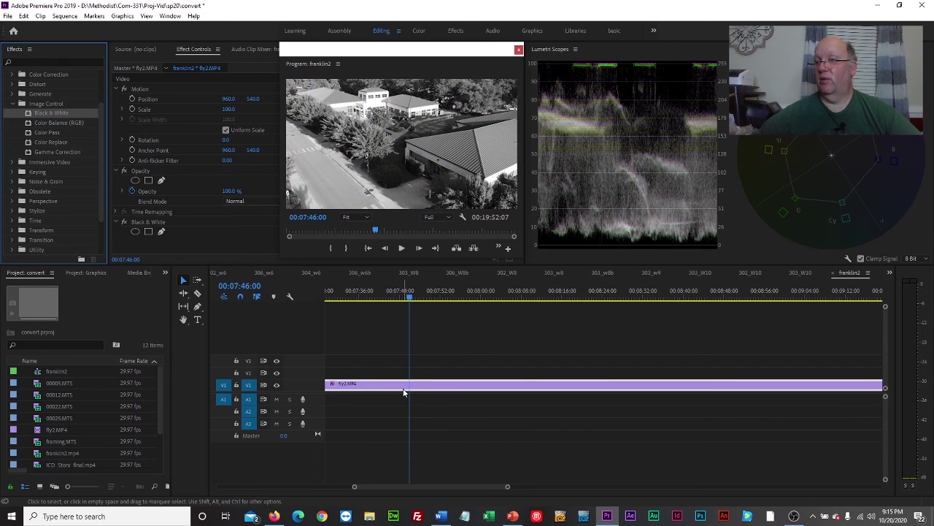
left_click(152, 223)
key("Delete")
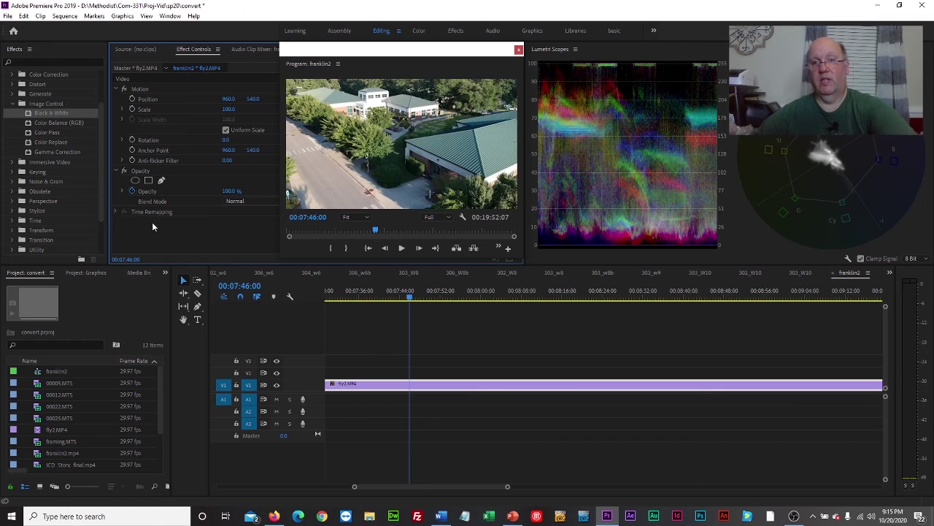
Step: Apply Distort > Spherize to the drone clip and delete the accidental duplicate
left_click(12, 104)
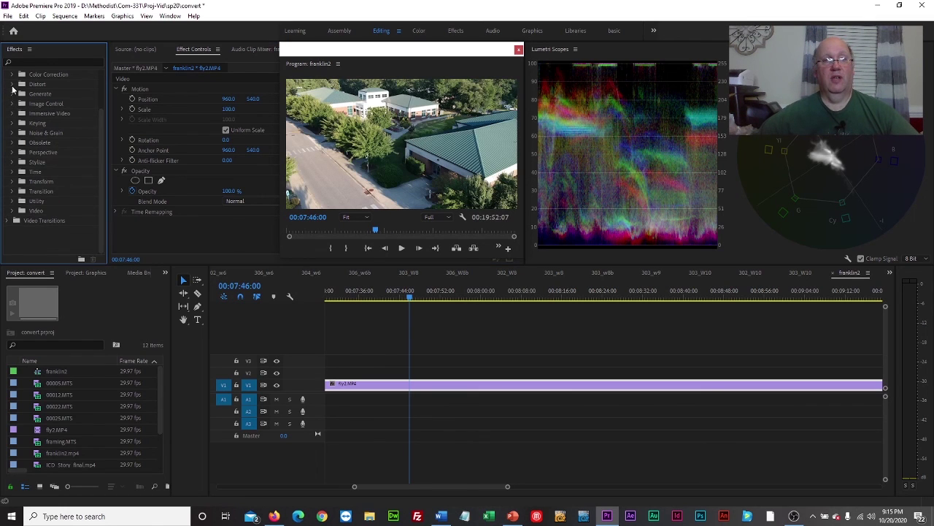
left_click(13, 84)
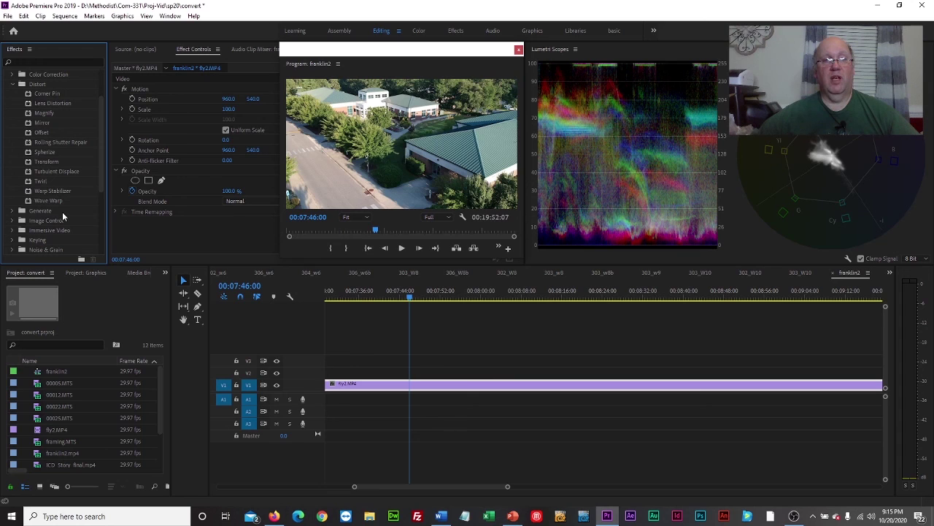
left_click(41, 153)
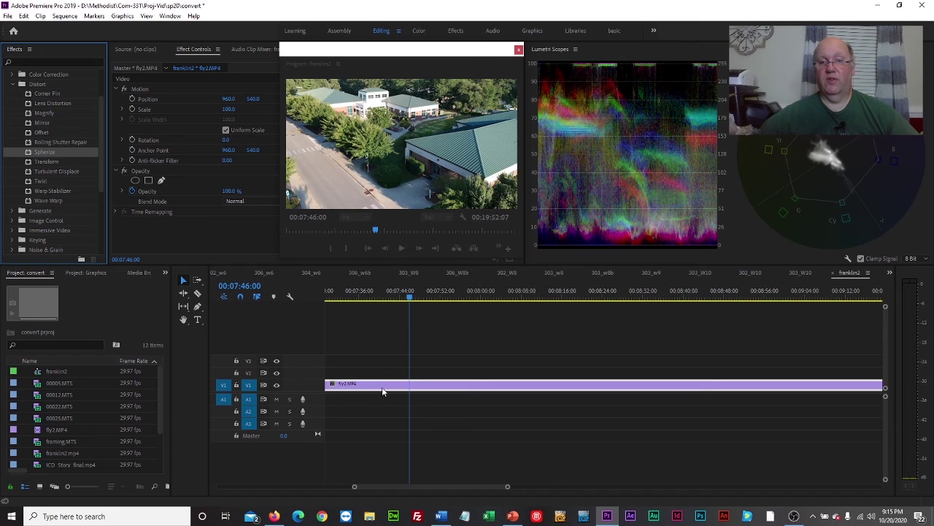
left_click_drag(382, 389, 382, 389)
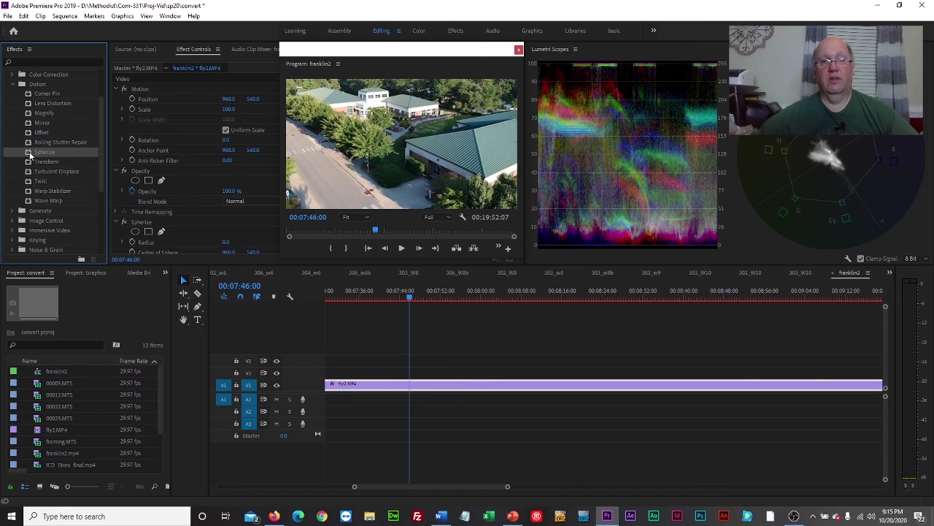
left_click_drag(30, 155, 351, 390)
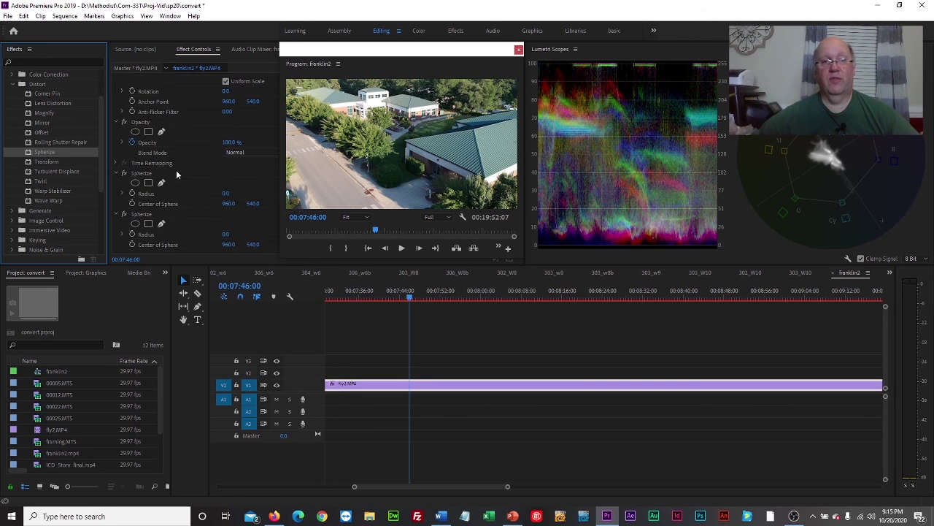
scroll(173, 186, "down", 3)
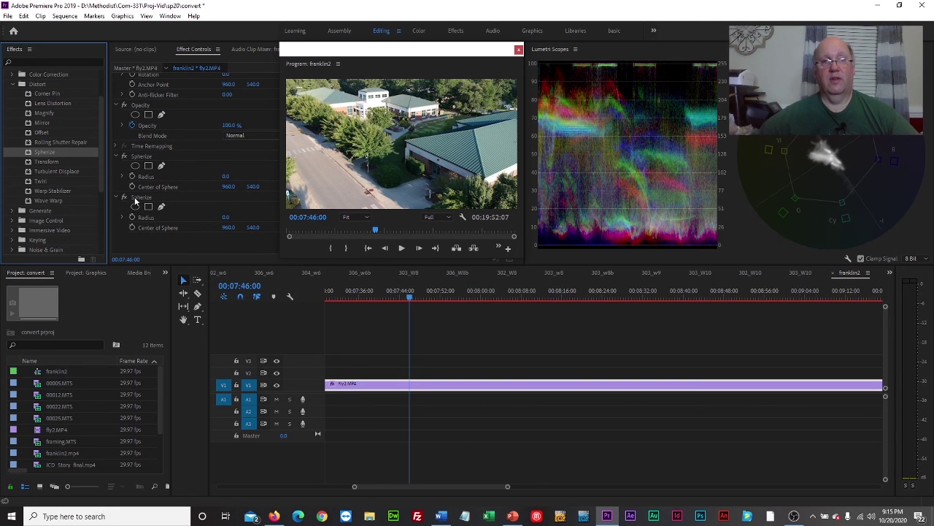
left_click(143, 199)
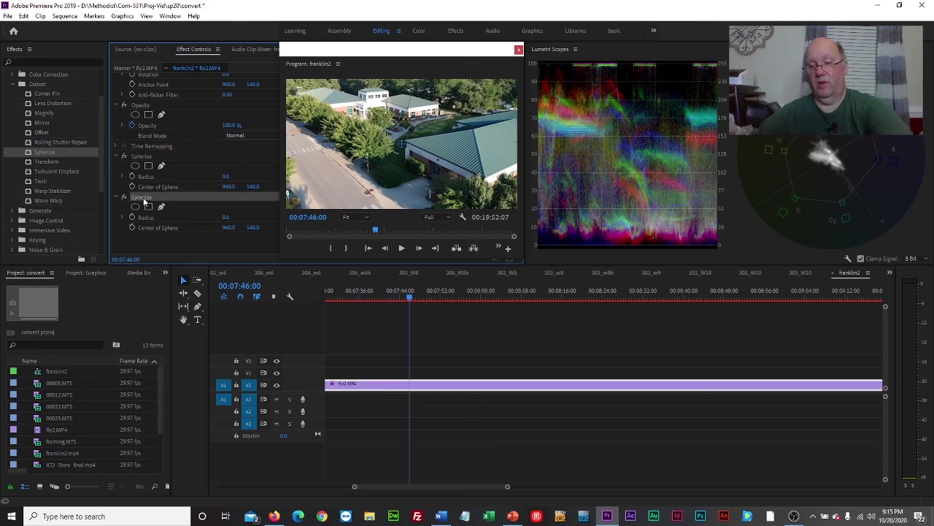
key("Delete")
Step: Raise the Spherize Radius through 250 and 752 and shift the Center of Sphere
left_click(142, 157)
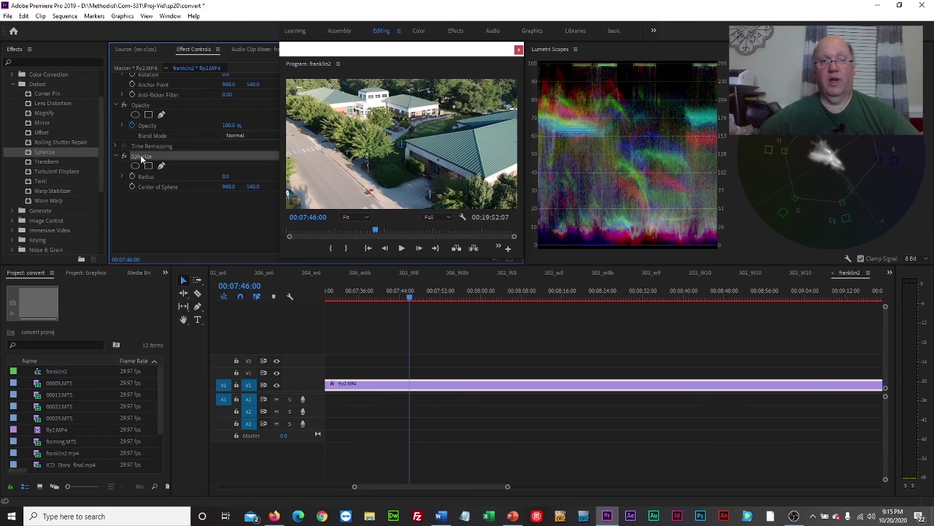
left_click(120, 173)
left_click(121, 176)
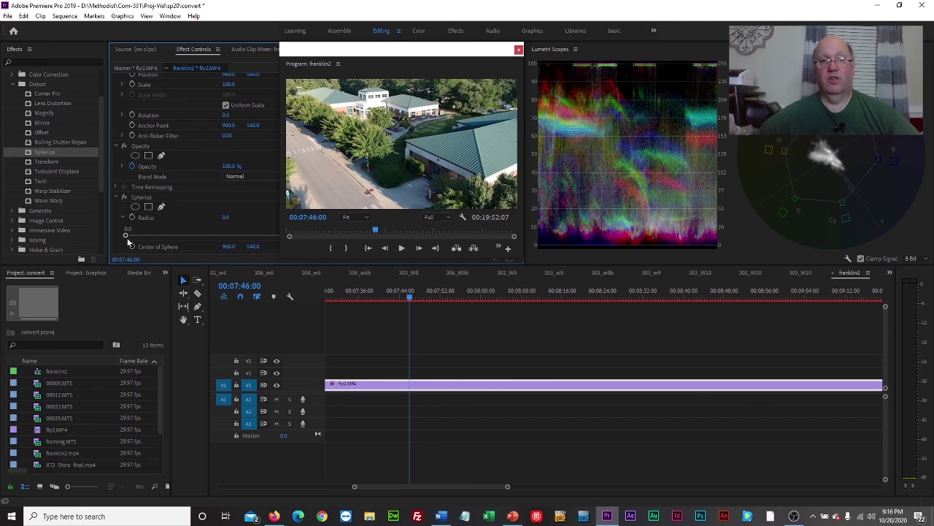
left_click_drag(126, 235, 277, 235)
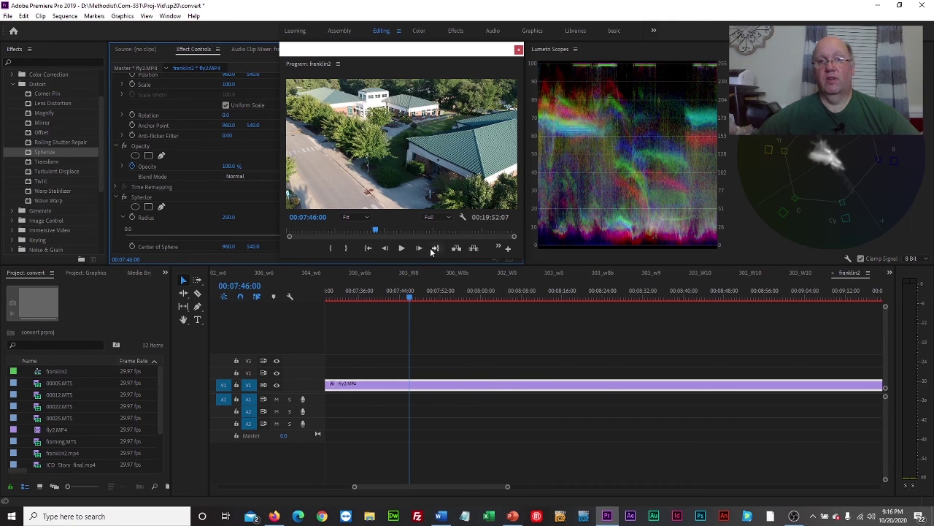
left_click_drag(227, 218, 332, 217)
scroll(173, 205, "down", 1)
left_click_drag(227, 229, 270, 197)
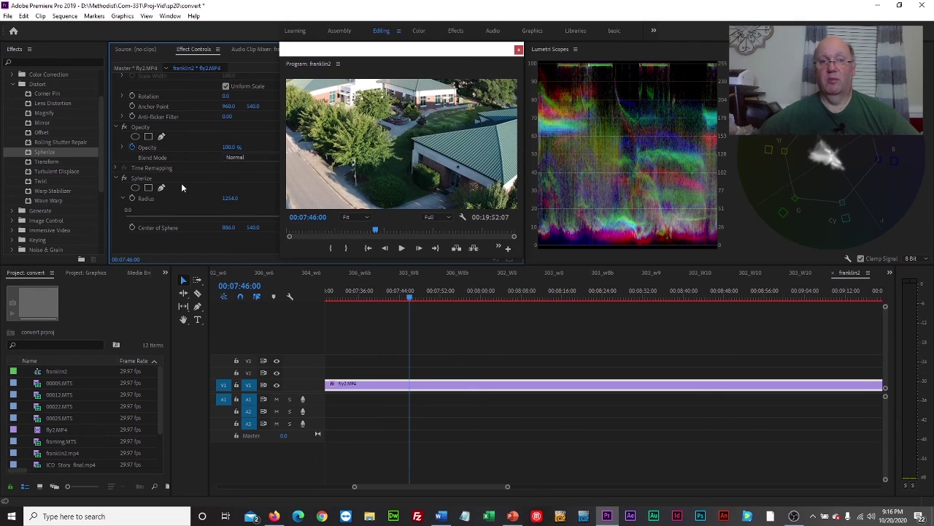
Step: Toggle Spherize off to compare with the original, then delete it
left_click(124, 178)
left_click(137, 179)
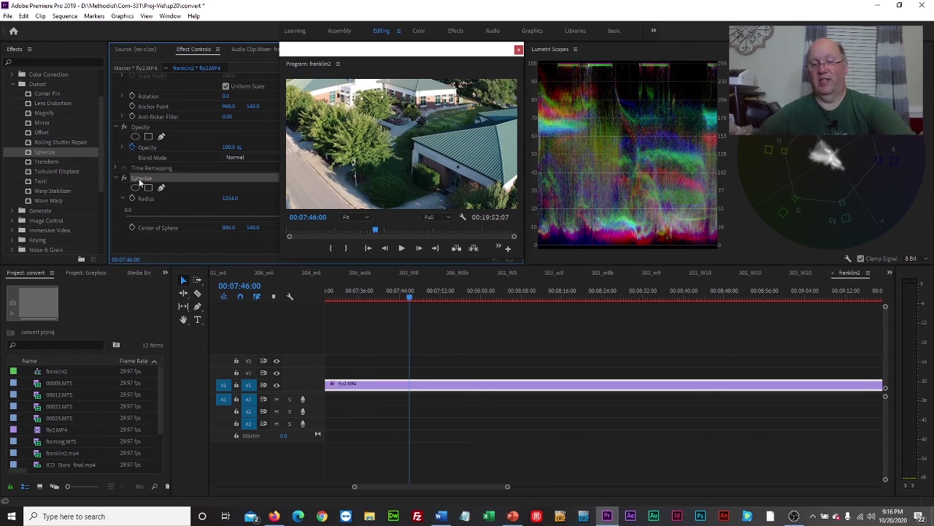
key("Delete")
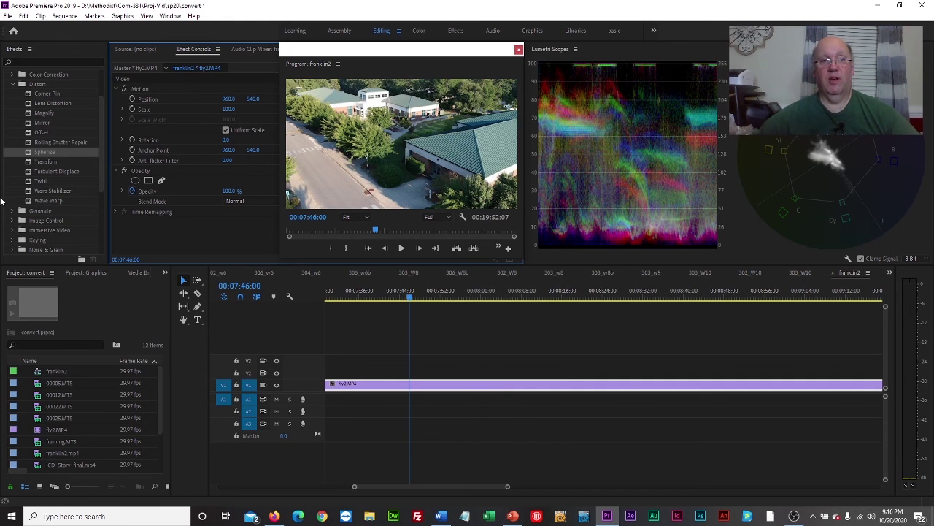
Step: Apply the Generate > Lens Flare effect to the fly2.MP4 drone clip
left_click(11, 83)
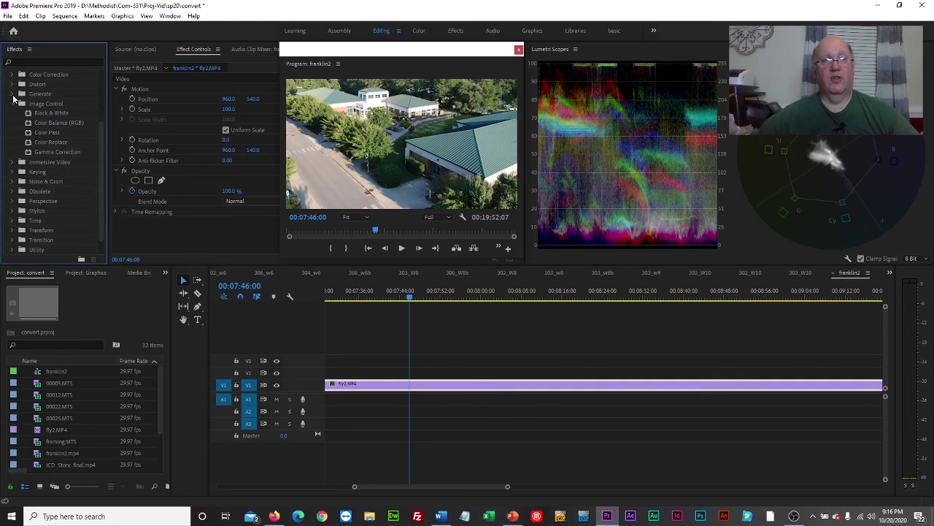
left_click(12, 94)
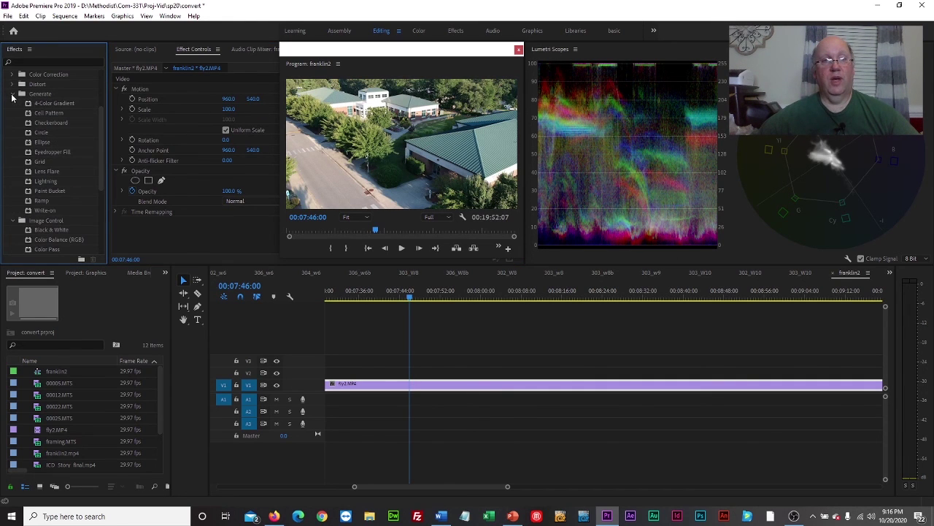
left_click(41, 173)
left_click_drag(79, 177, 399, 389)
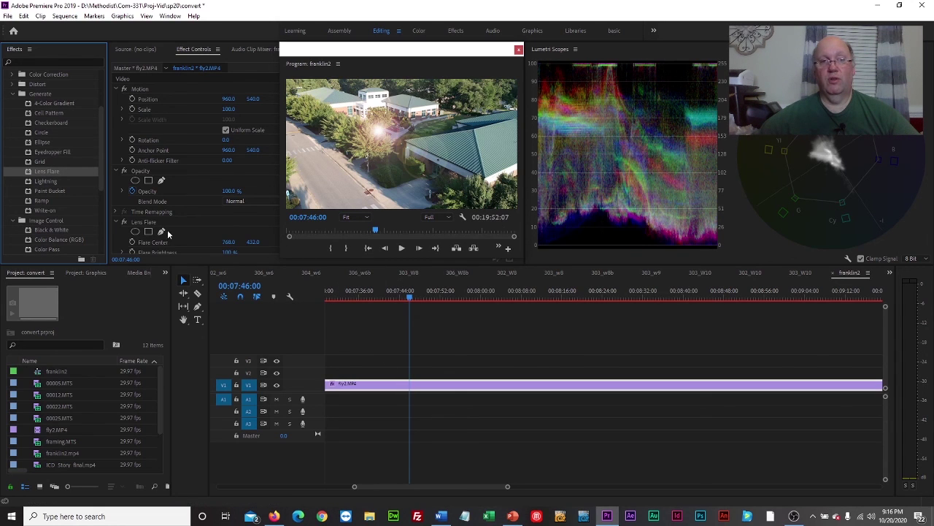
Step: Try Blend With Original, leaving it at 0%, move Flare Center to 461, 432, then delete Lens Flare
scroll(182, 219, "down", 2)
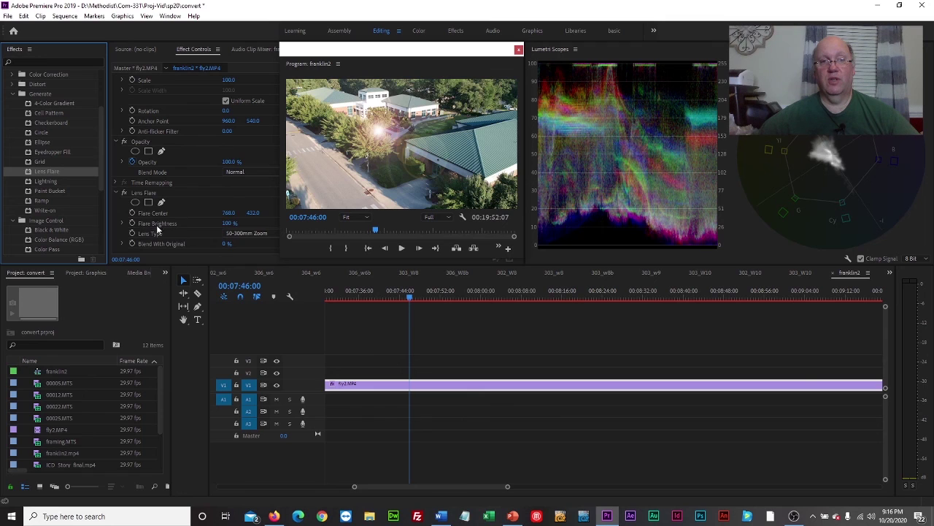
left_click(126, 244)
left_click(125, 244)
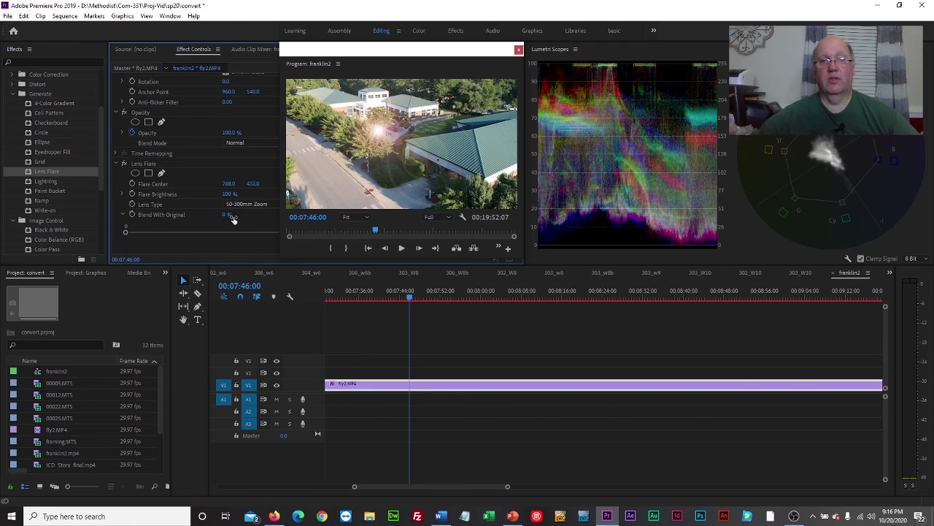
left_click_drag(230, 219, 172, 183)
mouse_move(248, 184)
left_mouse_down()
mouse_move(262, 183)
mouse_move(248, 186)
left_mouse_up()
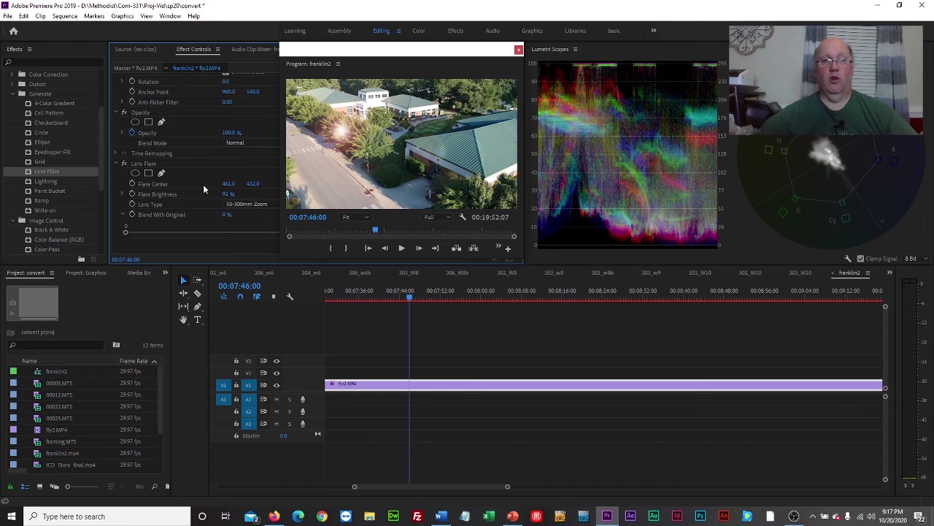
left_click(148, 163)
key("Delete")
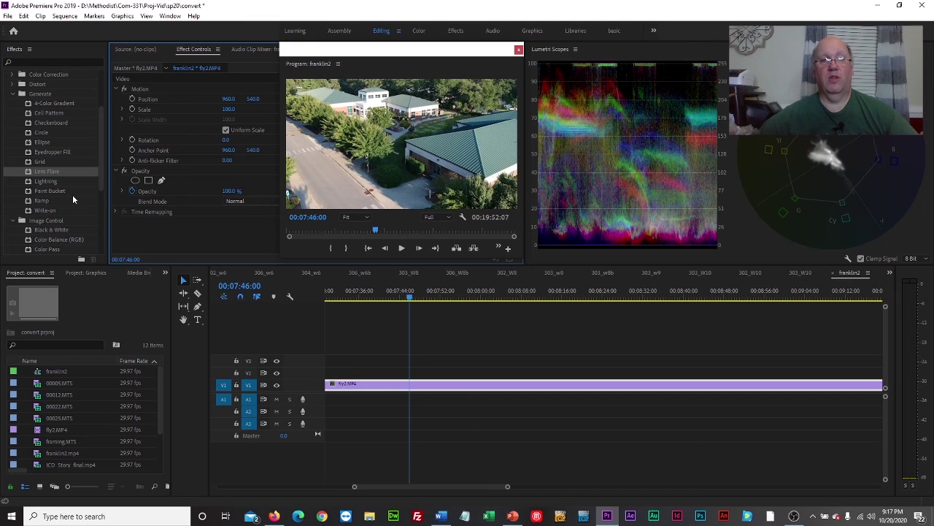
scroll(72, 194, "down", 1)
scroll(72, 195, "down", 2)
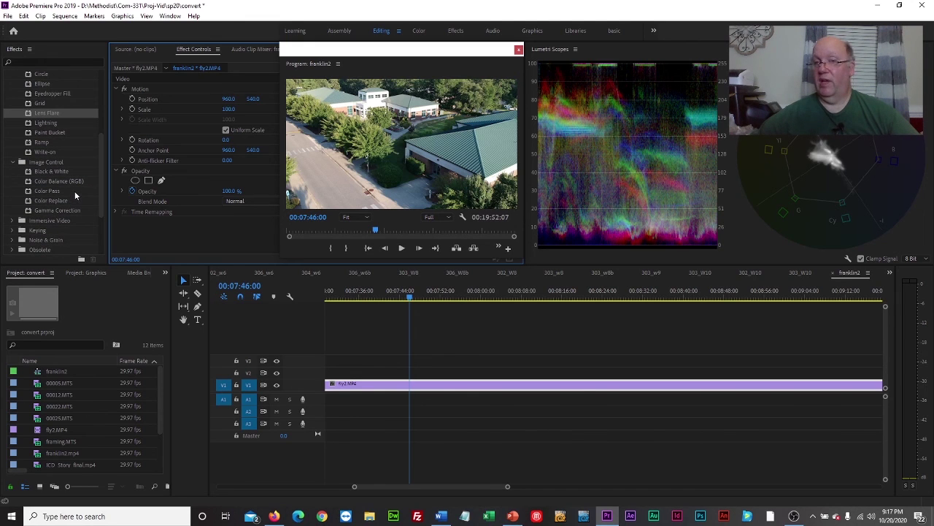
scroll(74, 191, "down", 1)
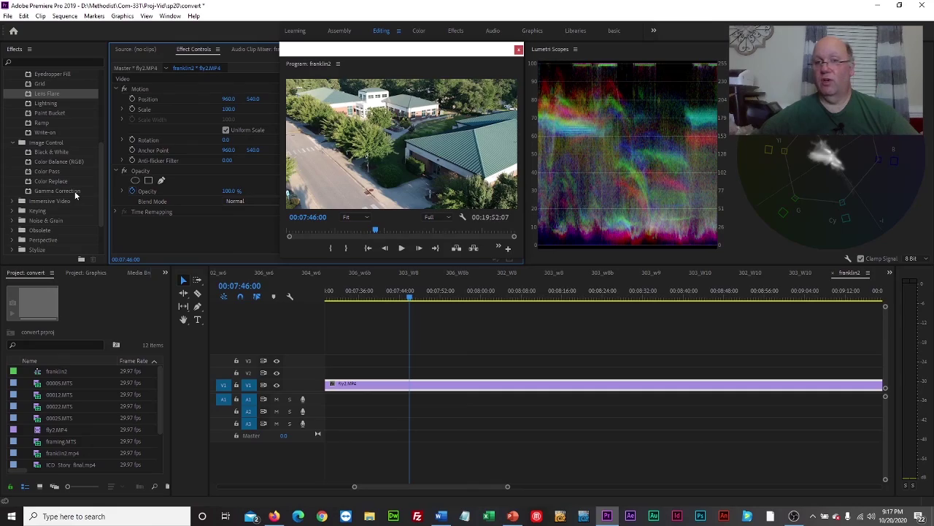